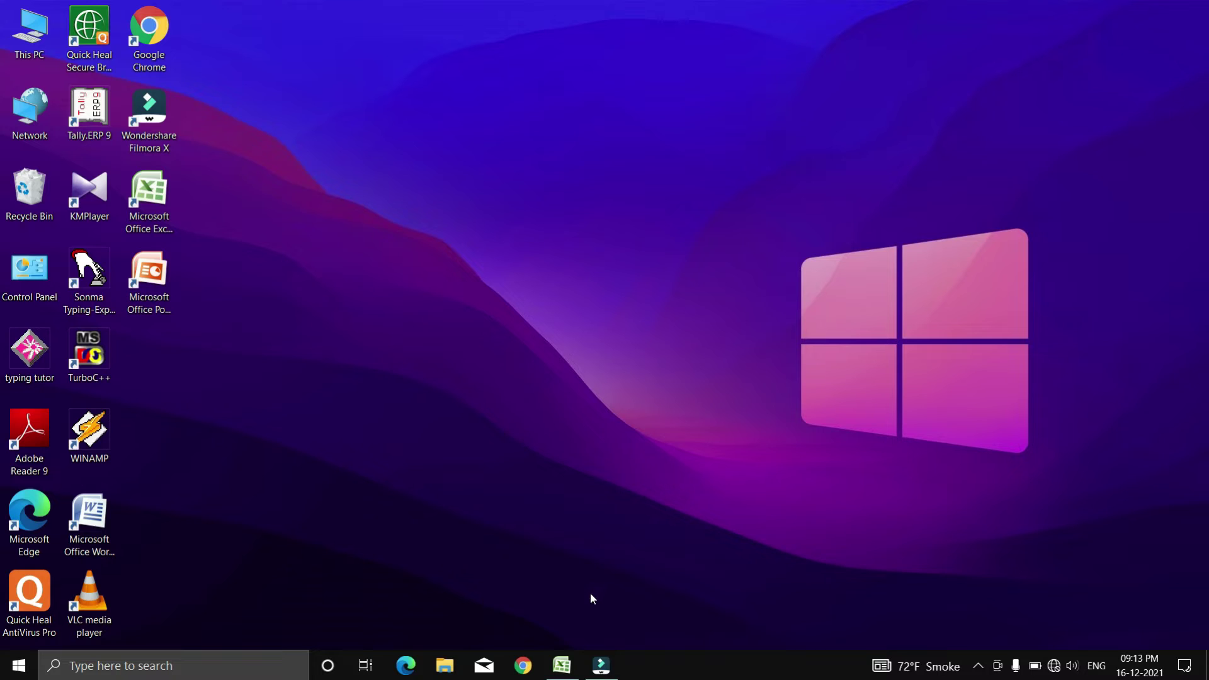
# Switch to the Excel workbook and examine the loan, rate and time inputs in B1:B3 and the PMT cell B4
pyautogui.click(561, 666)
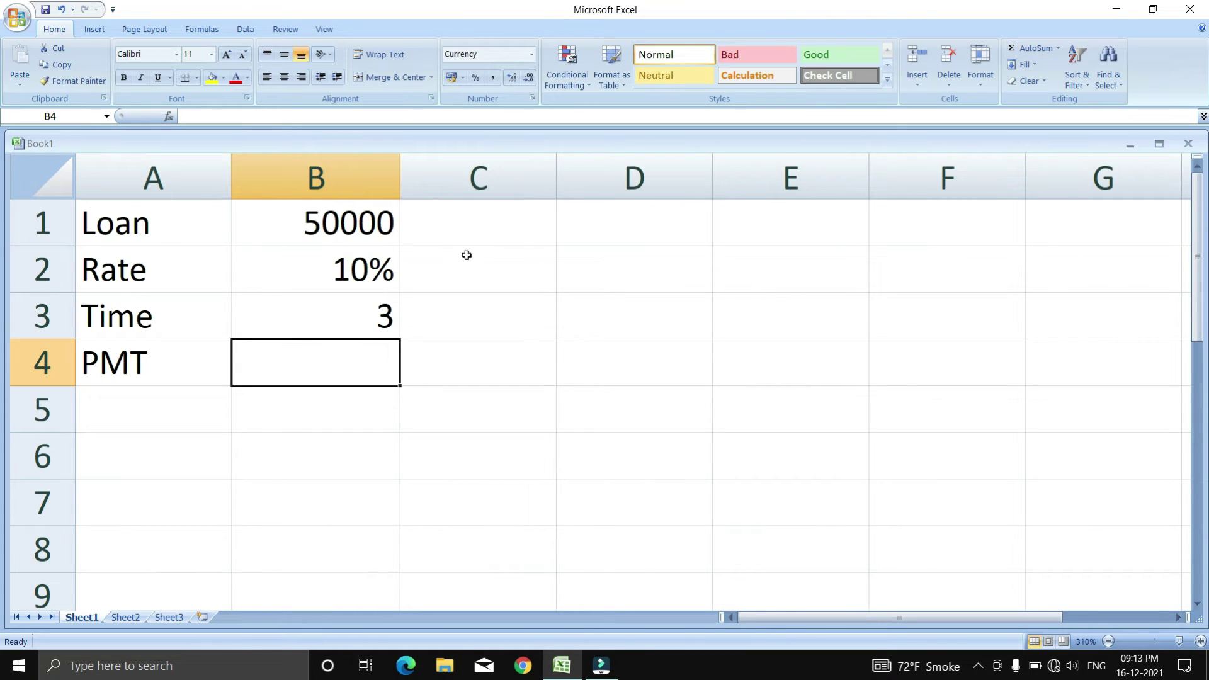
pyautogui.click(183, 232)
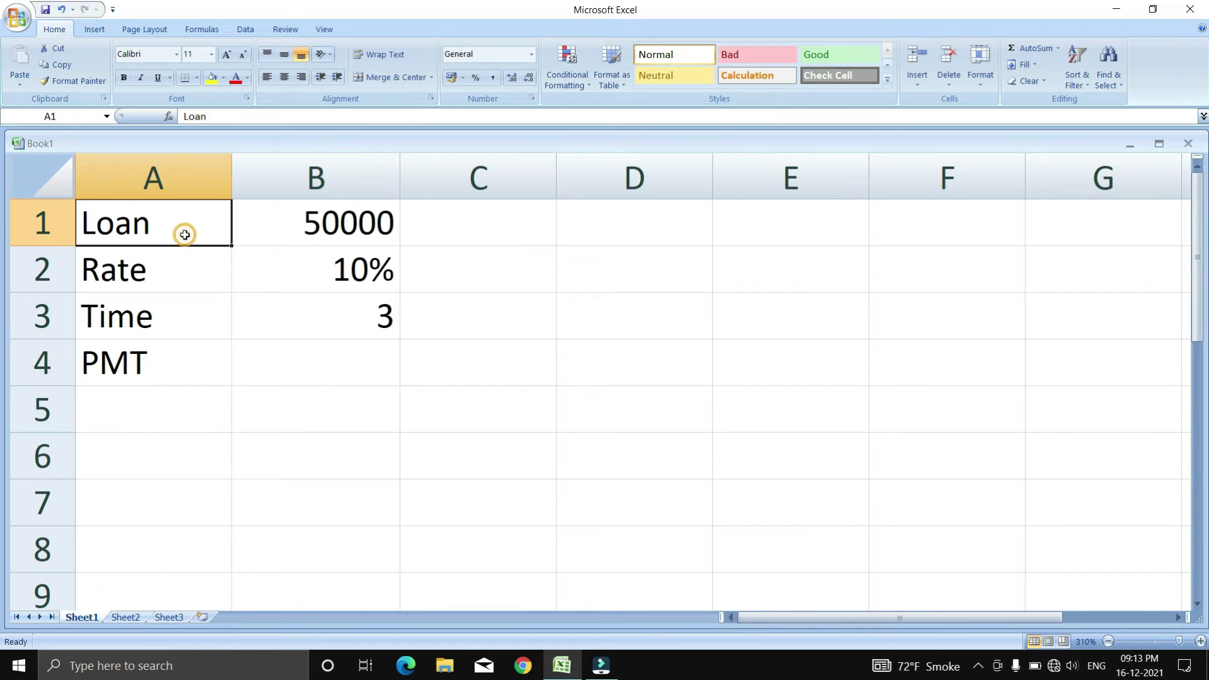
pyautogui.moveTo(183, 232); pyautogui.dragTo(302, 231)
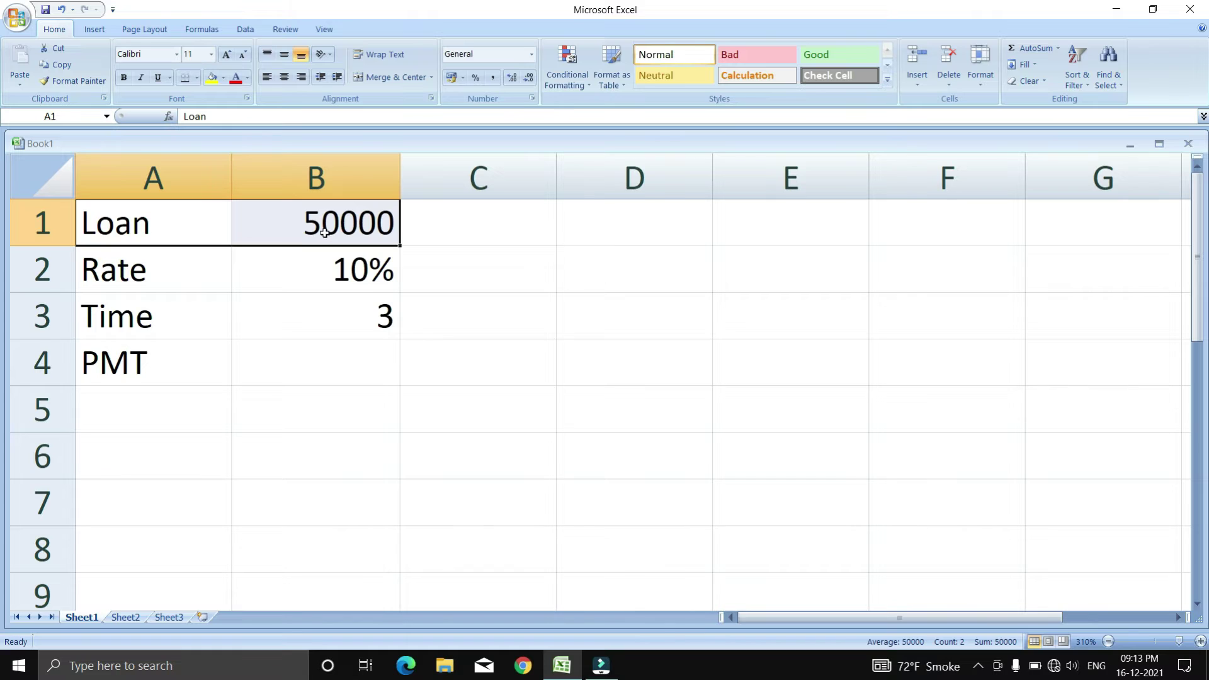
pyautogui.click(327, 231)
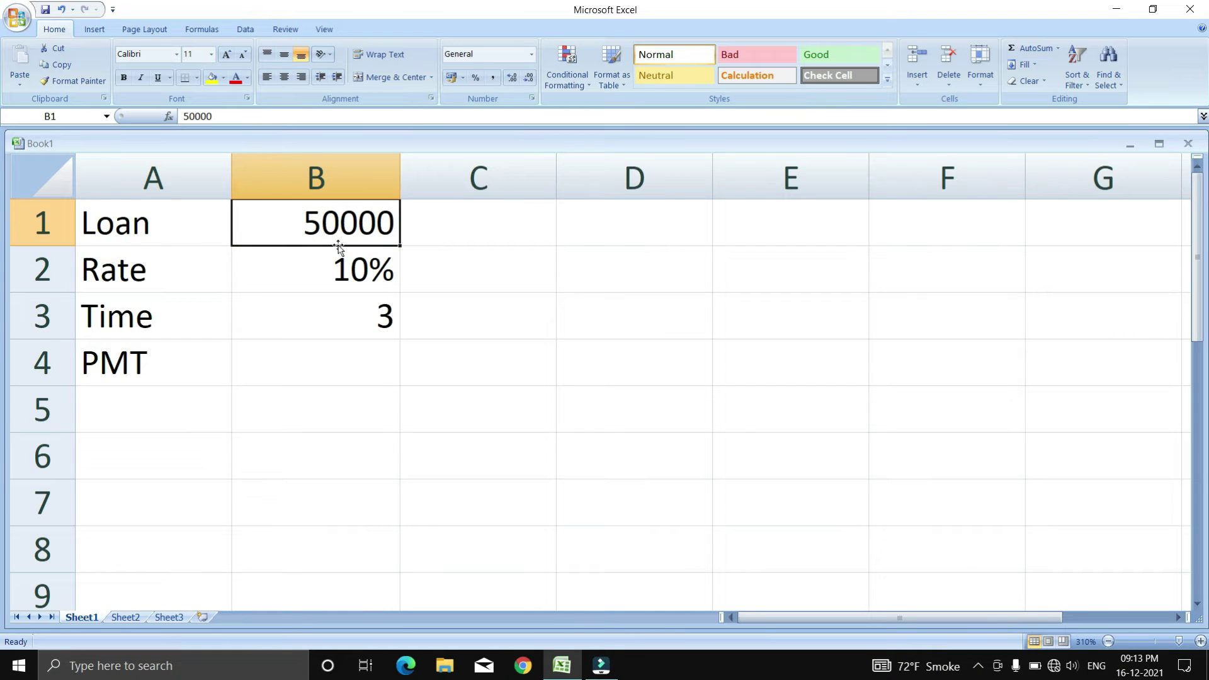
pyautogui.click(348, 276)
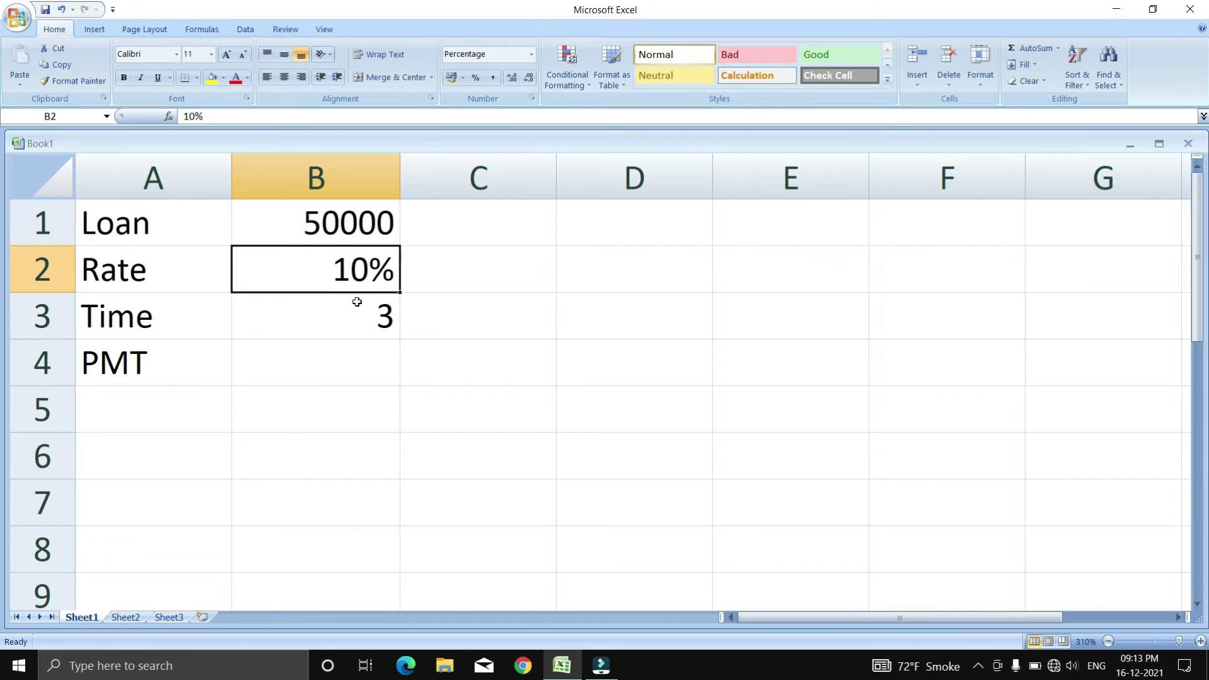
pyautogui.click(331, 212)
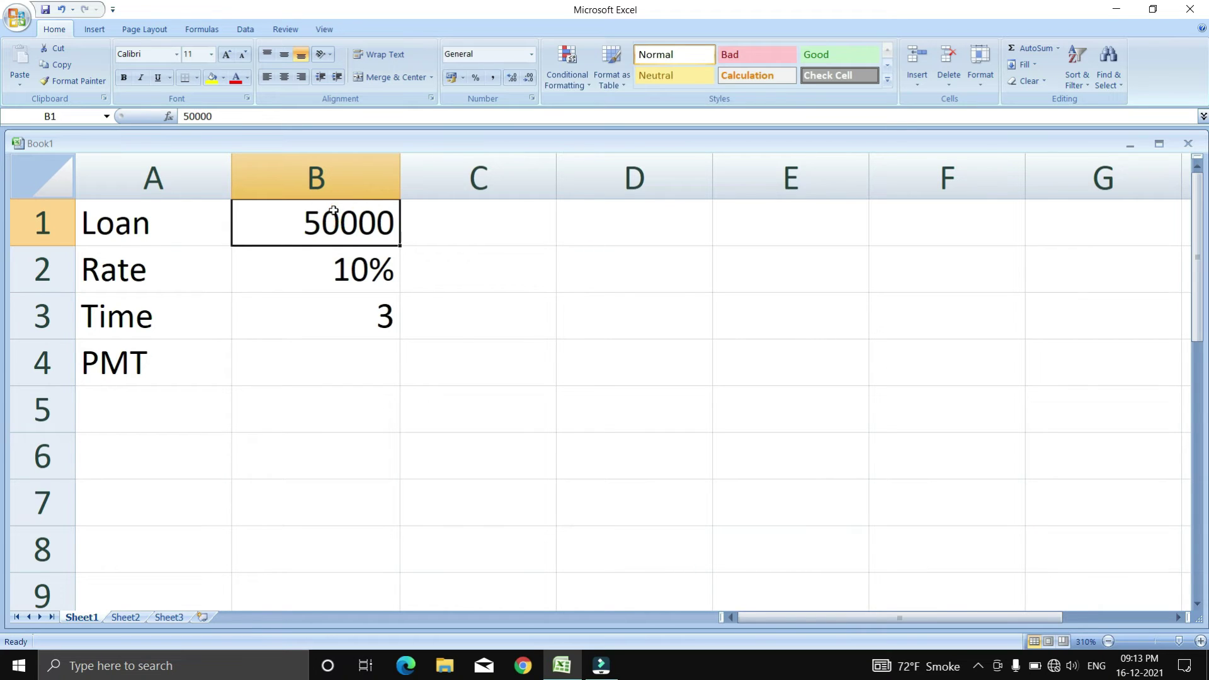
pyautogui.click(368, 305)
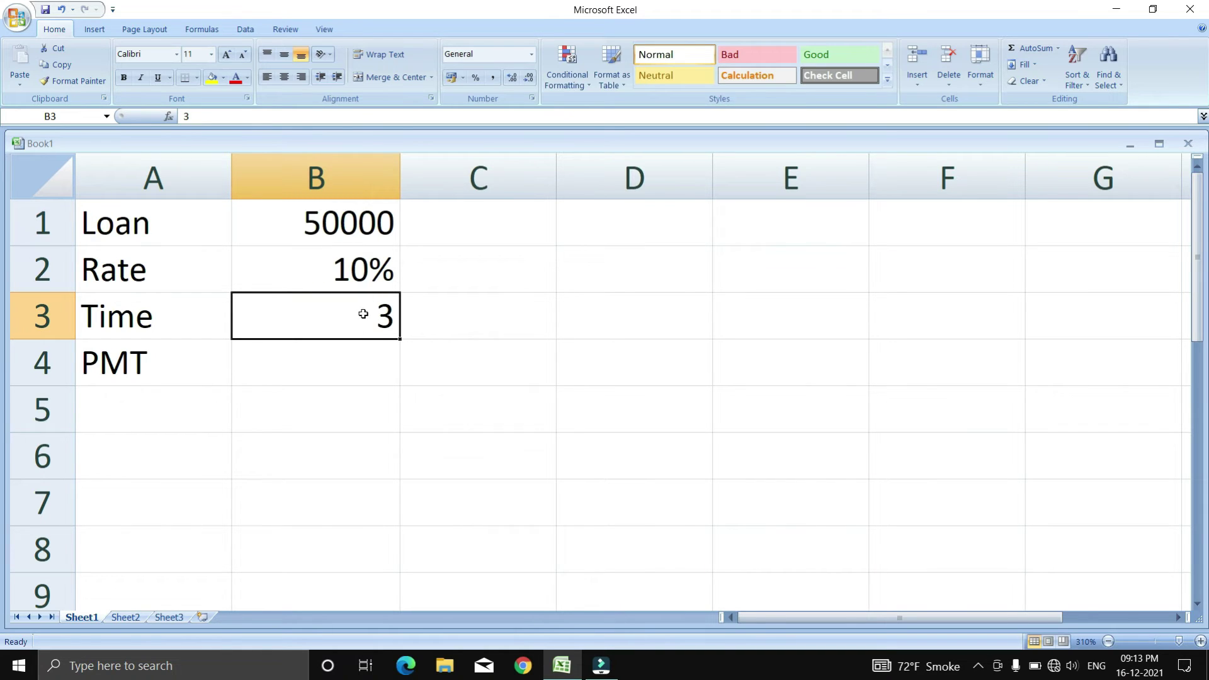
pyautogui.click(329, 225)
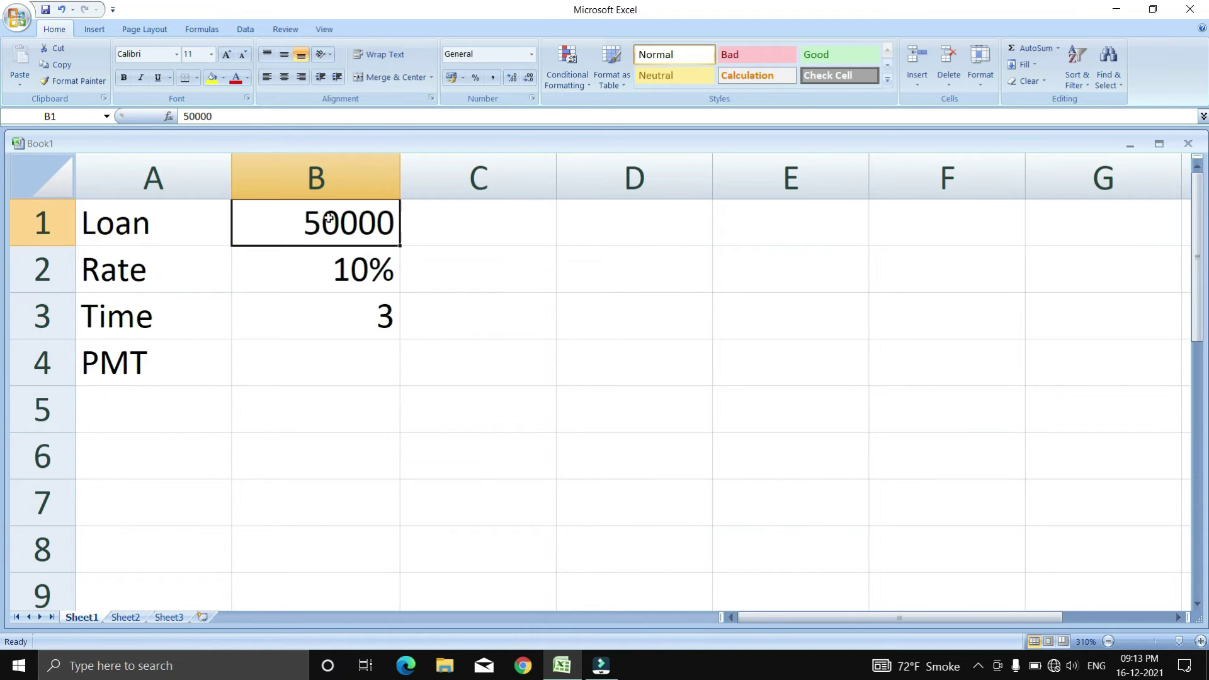
pyautogui.click(358, 322)
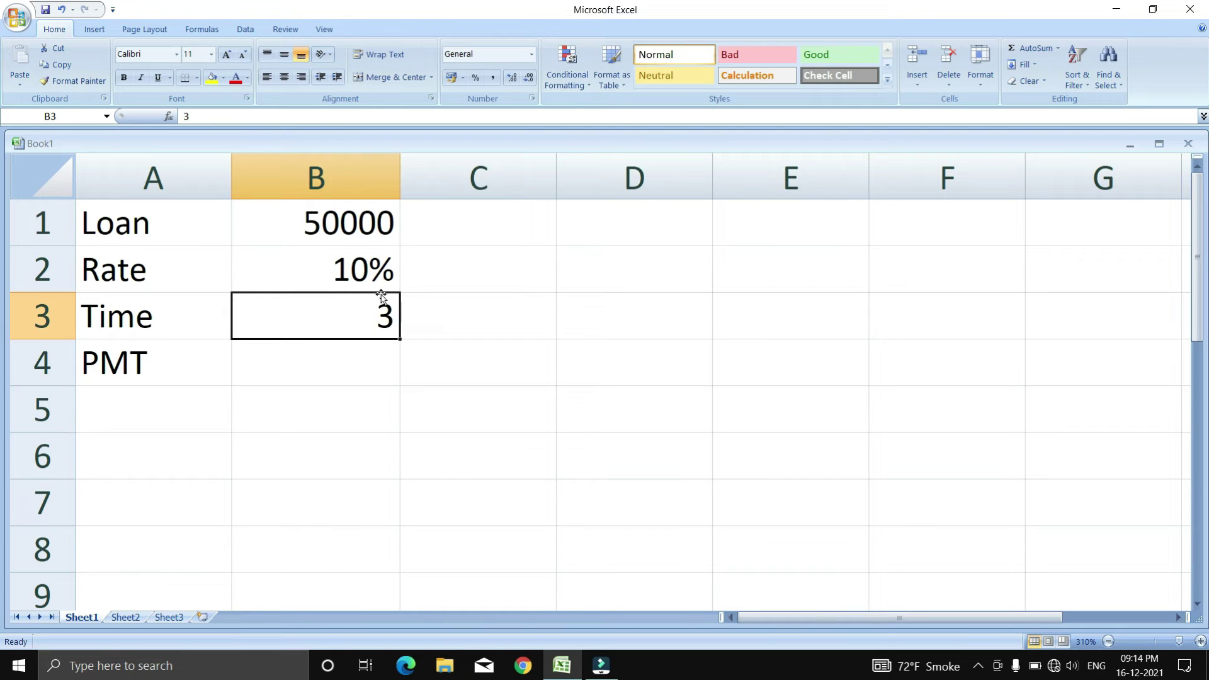
pyautogui.click(293, 363)
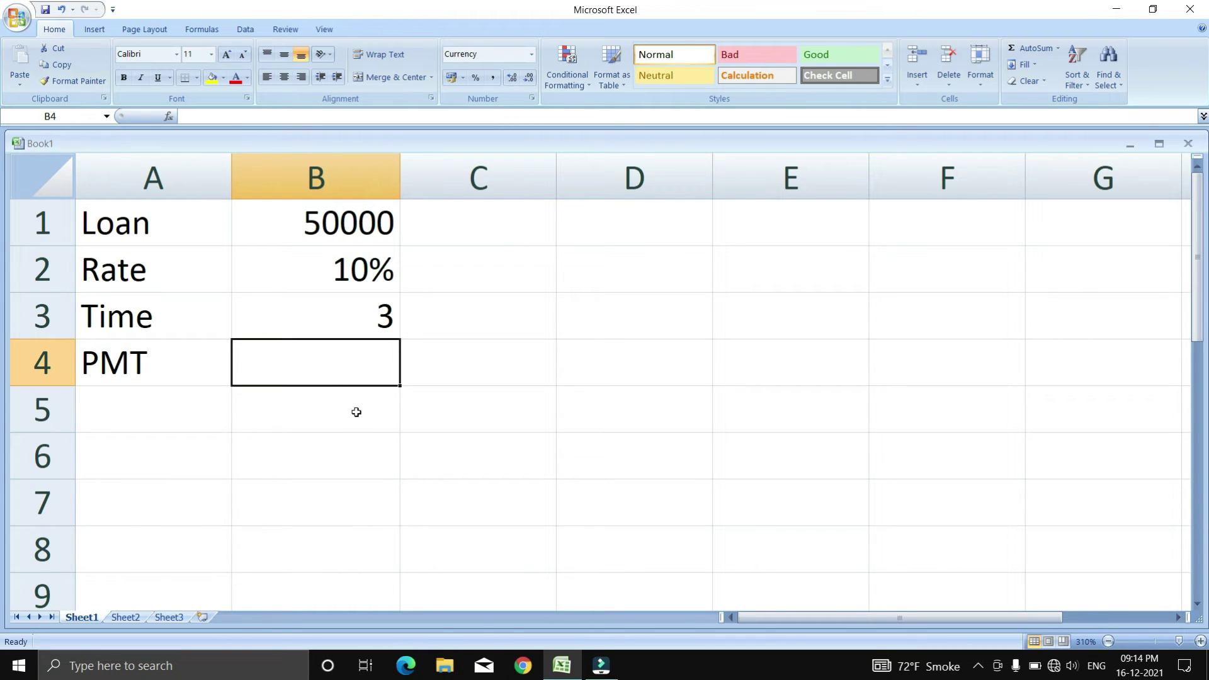
pyautogui.click(292, 227)
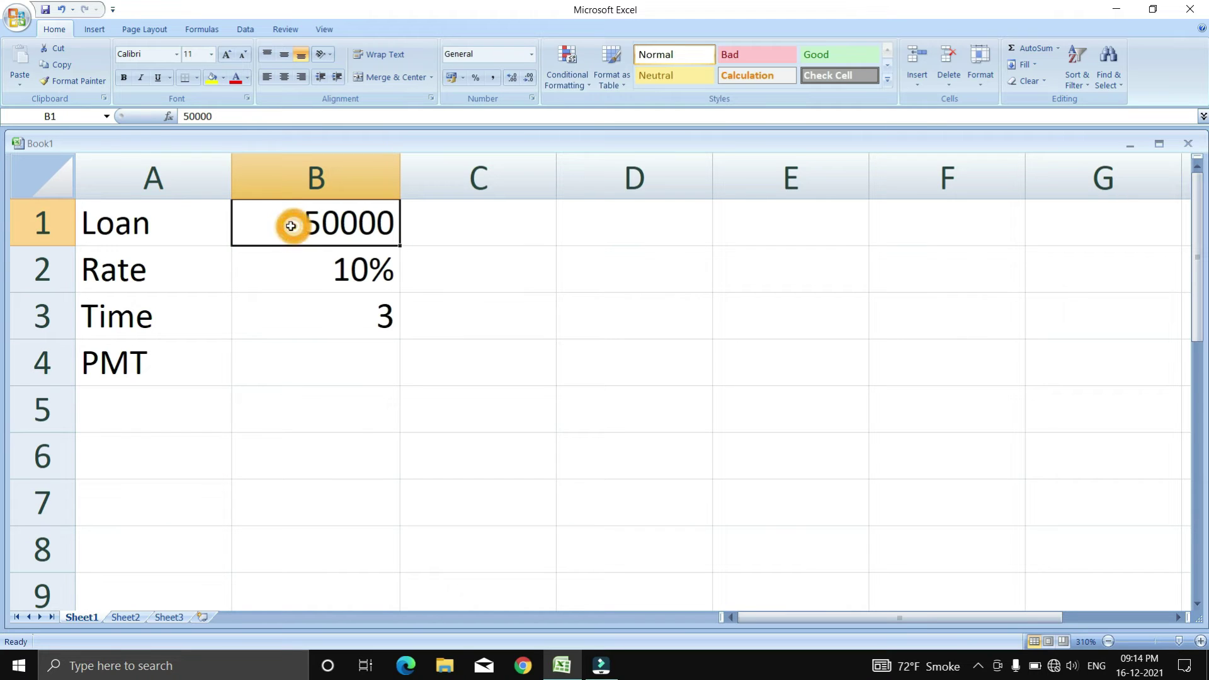
pyautogui.click(324, 271)
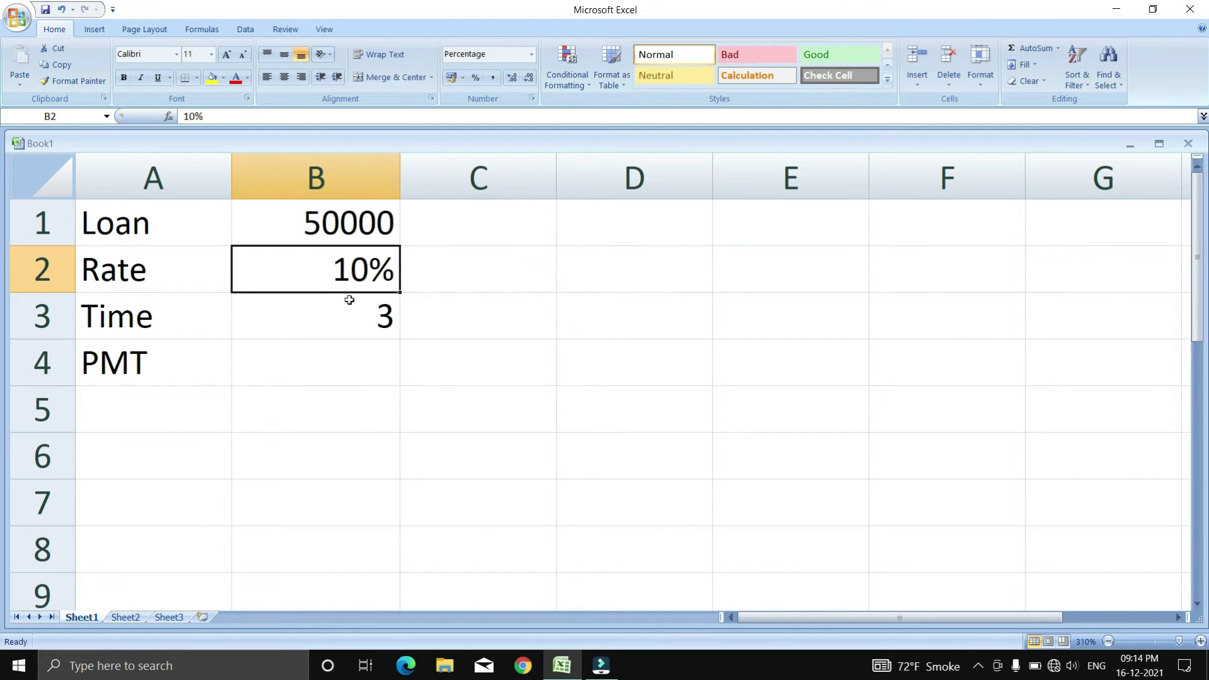
pyautogui.click(337, 318)
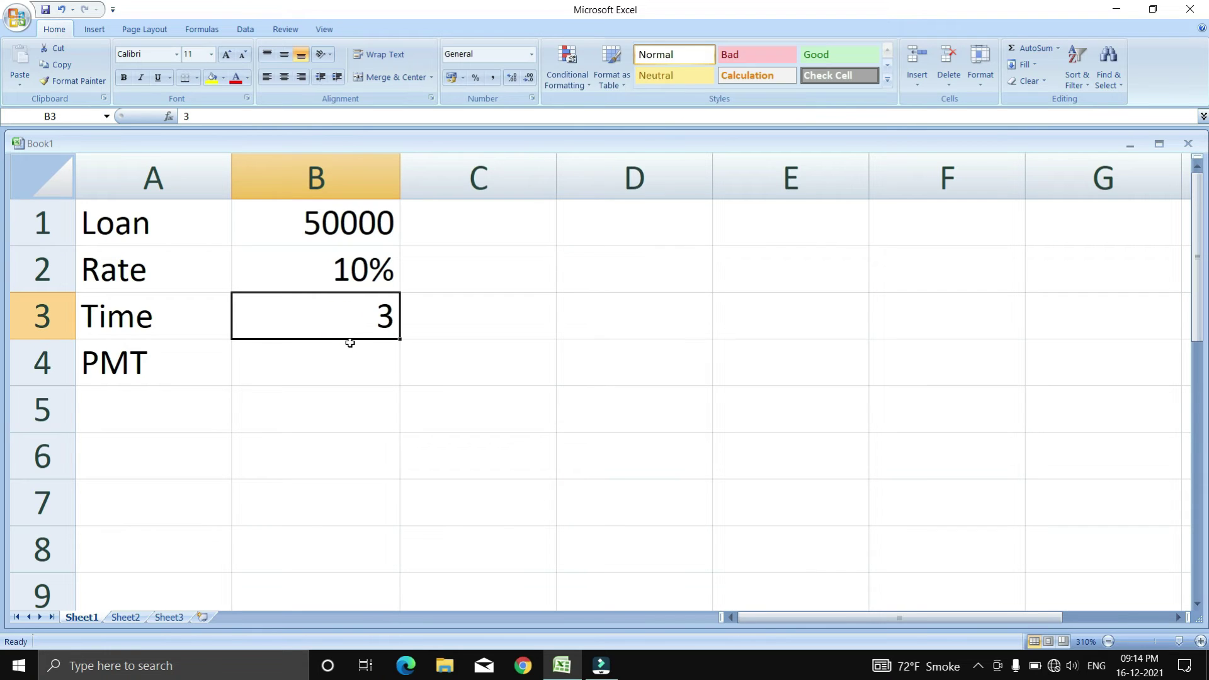
# Calculate the yearly loan payment in B4 with the formula =pmt(B2,B3,-B1,0,1)
pyautogui.click(345, 354)
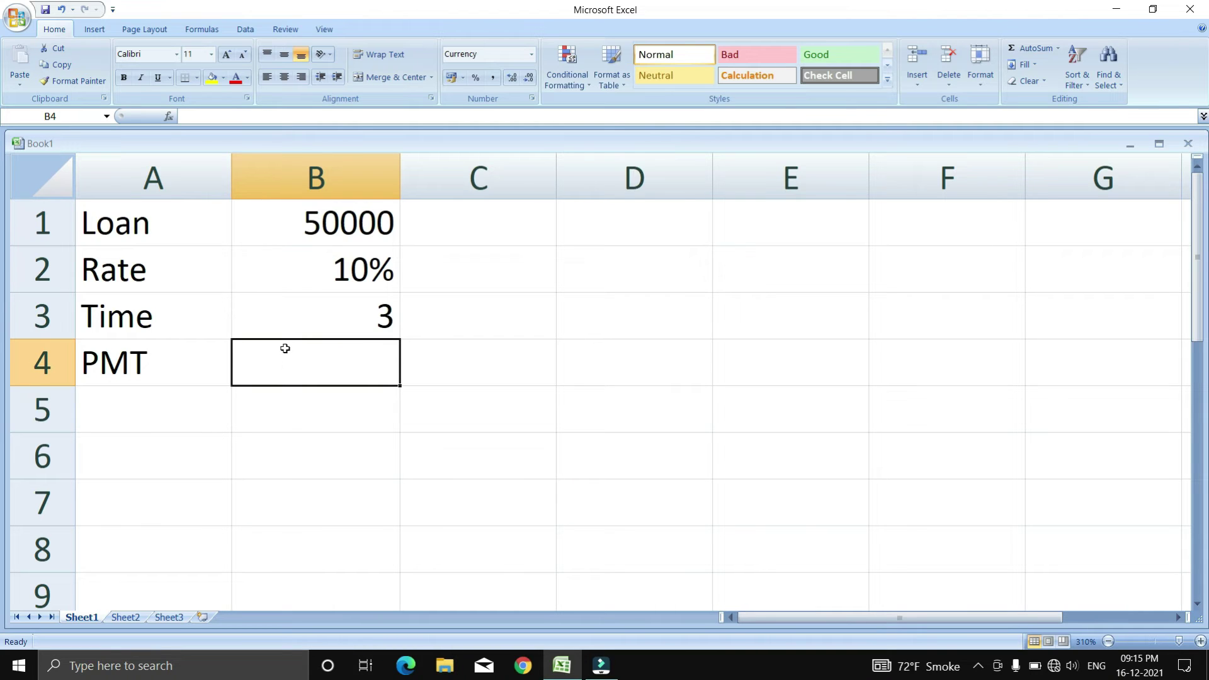
pyautogui.write('=pmt')
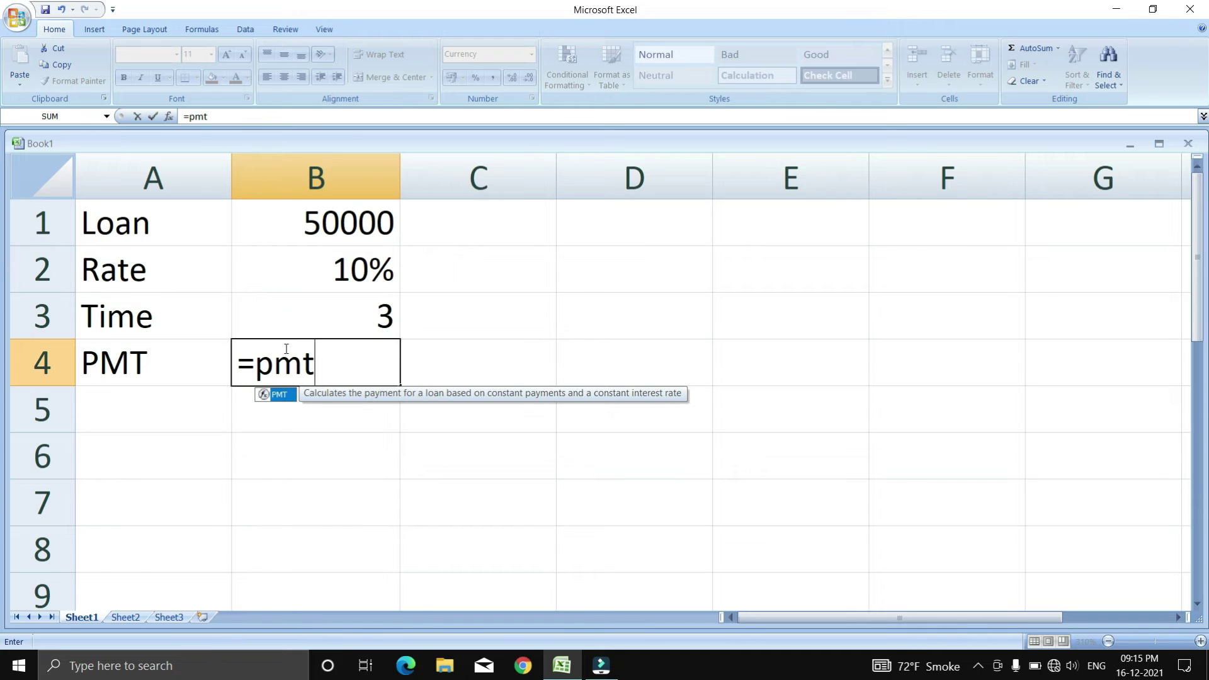
pyautogui.write('(')
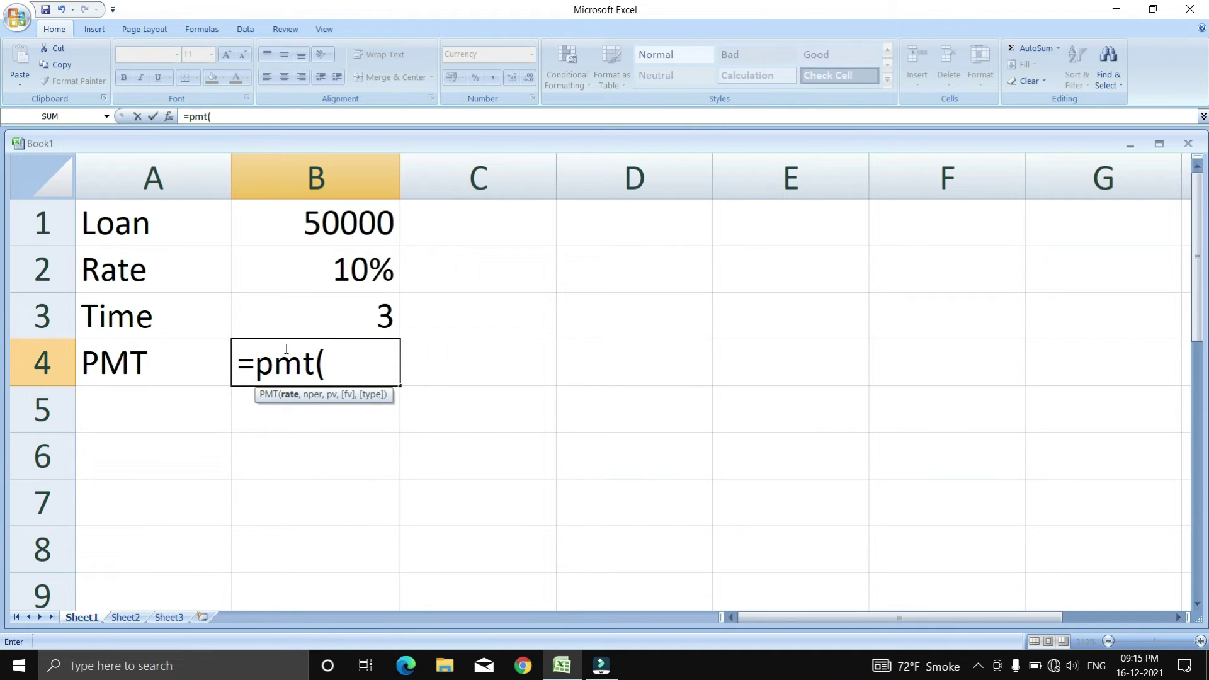
pyautogui.click(318, 278)
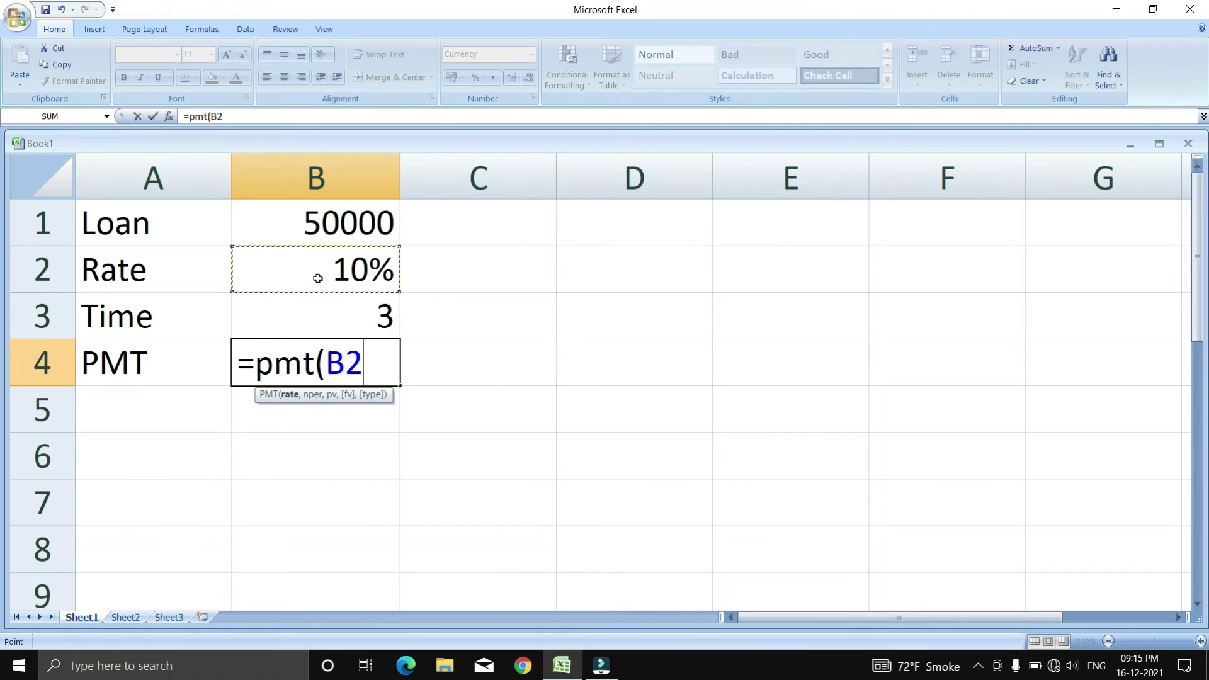
pyautogui.write(',')
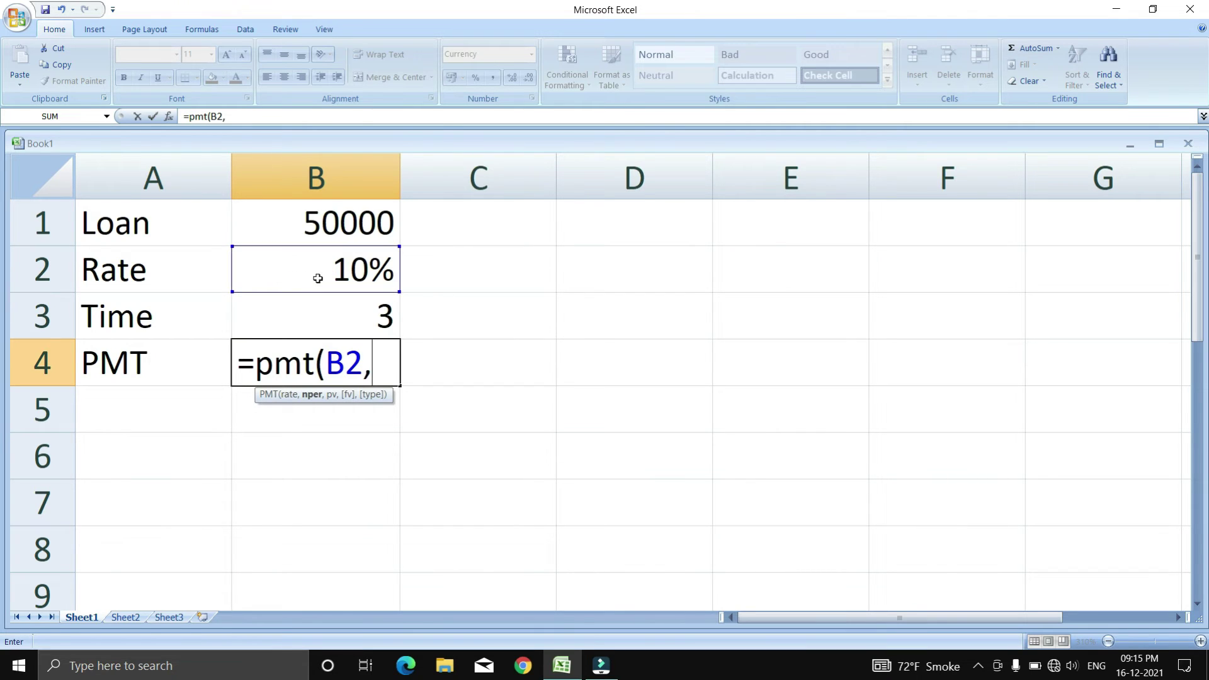
pyautogui.click(324, 321)
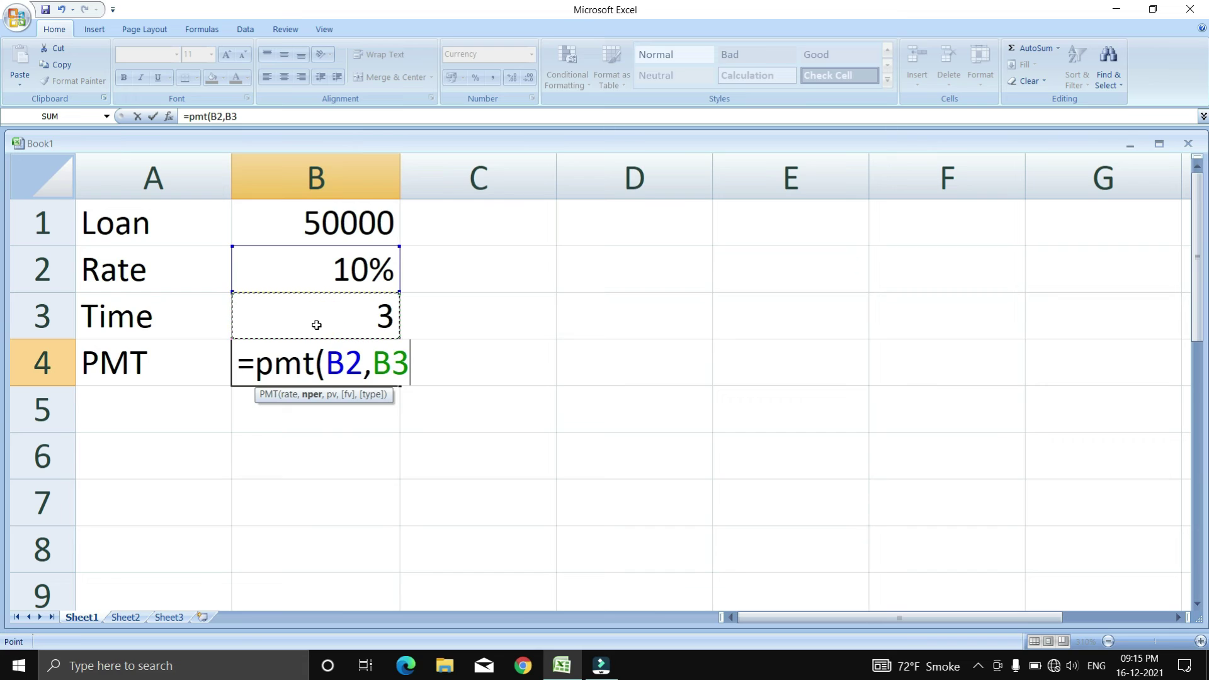
pyautogui.write(',-')
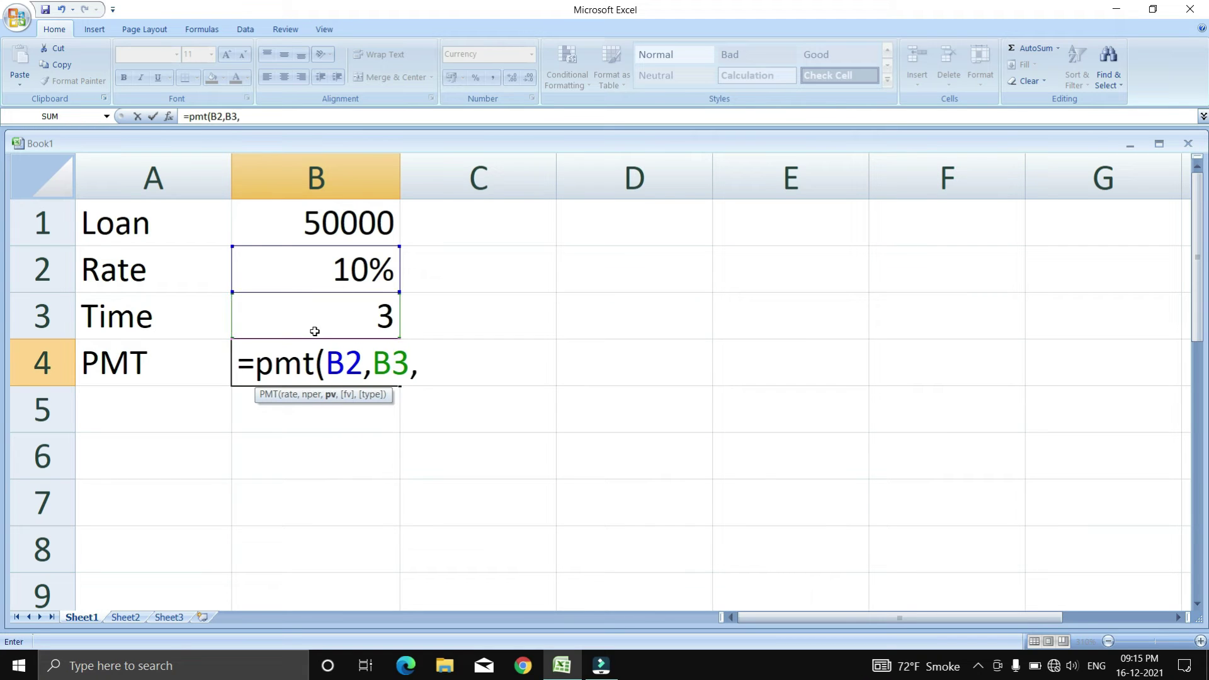
pyautogui.click(348, 223)
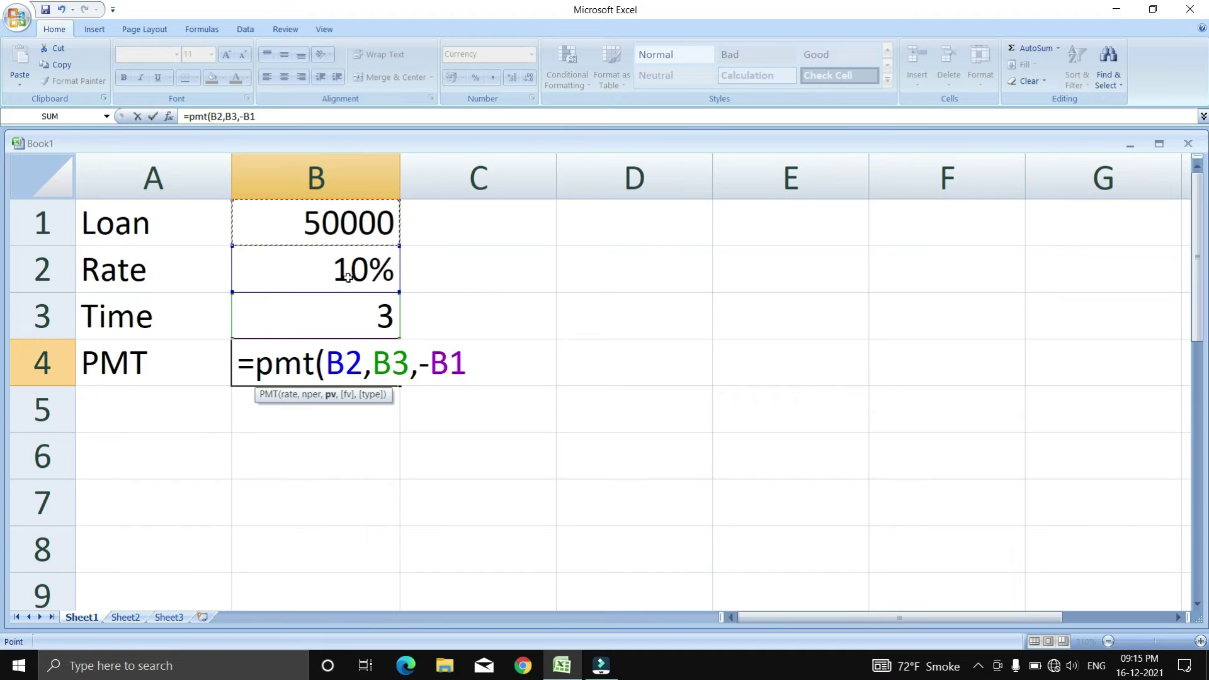
pyautogui.write(',')
pyautogui.write('0')
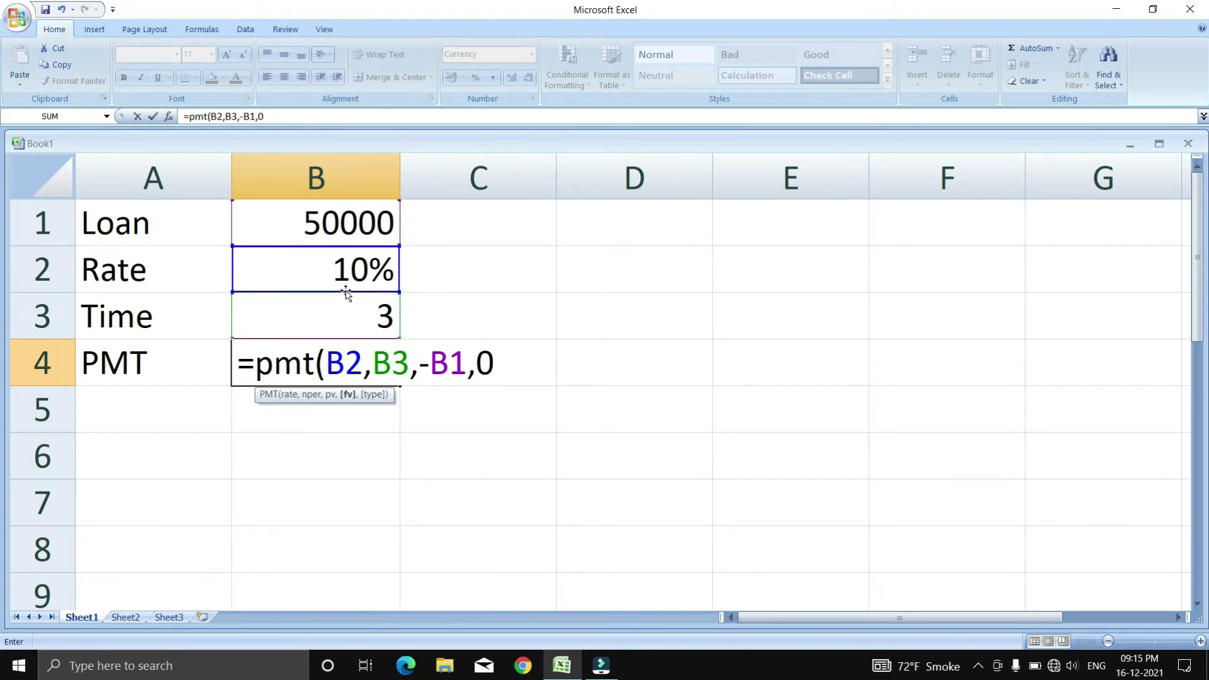
pyautogui.write(',1)')
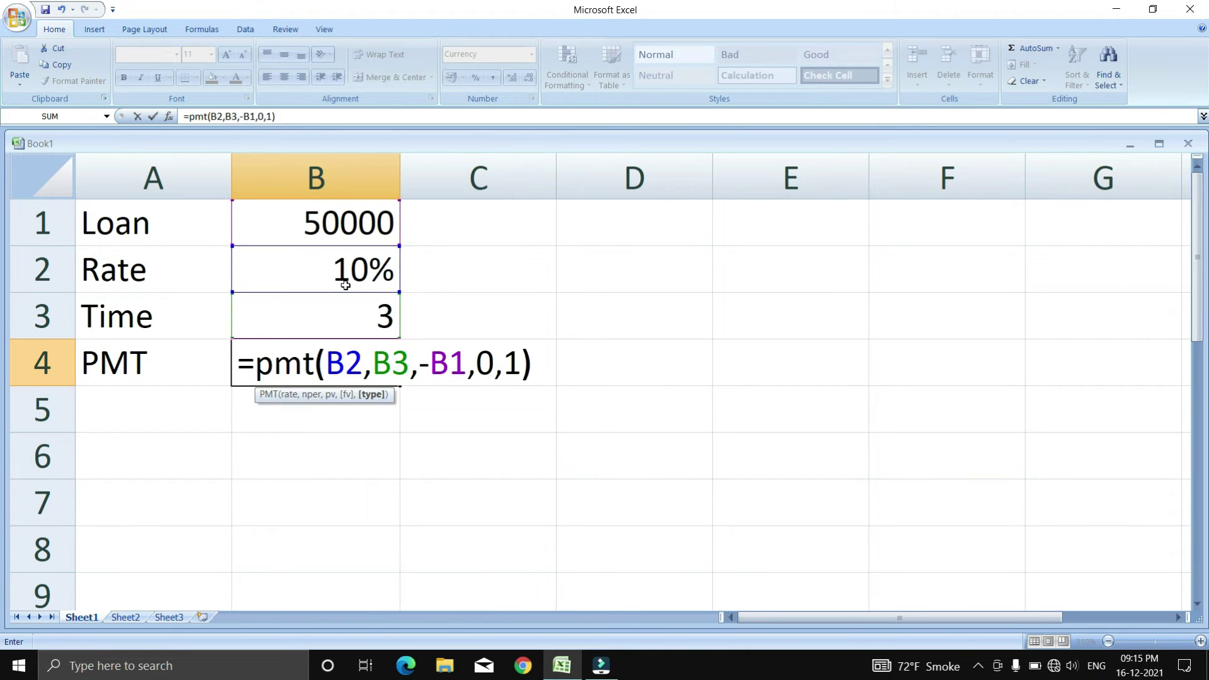
pyautogui.press('Return')
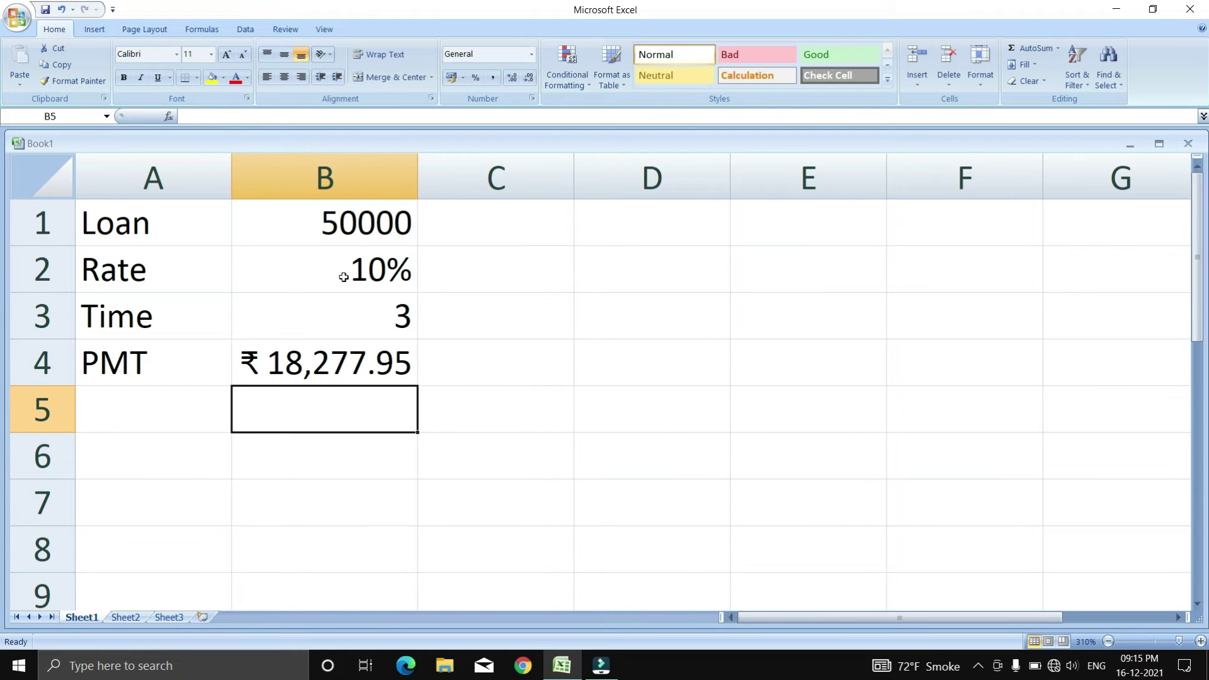
# Replace the yearly payment in B4 with the monthly payment formula =pmt(B2/12,B3*12,-B1,0,1)
pyautogui.click(309, 373)
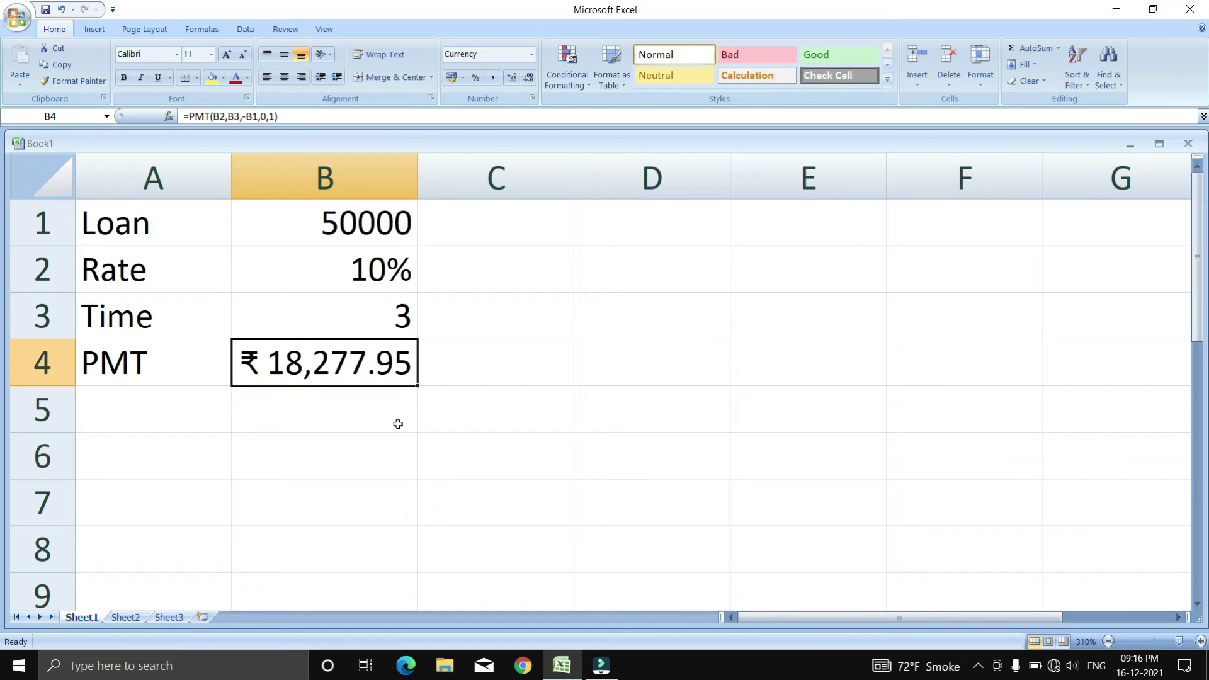
pyautogui.press('Delete')
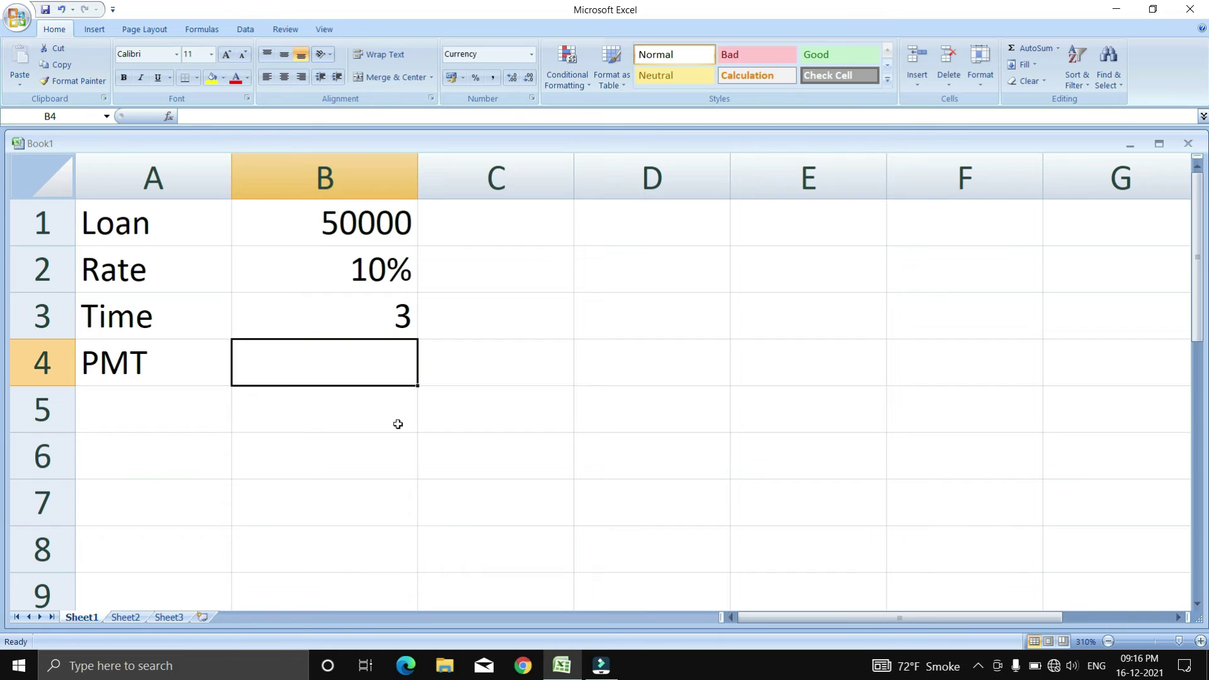
pyautogui.write('=')
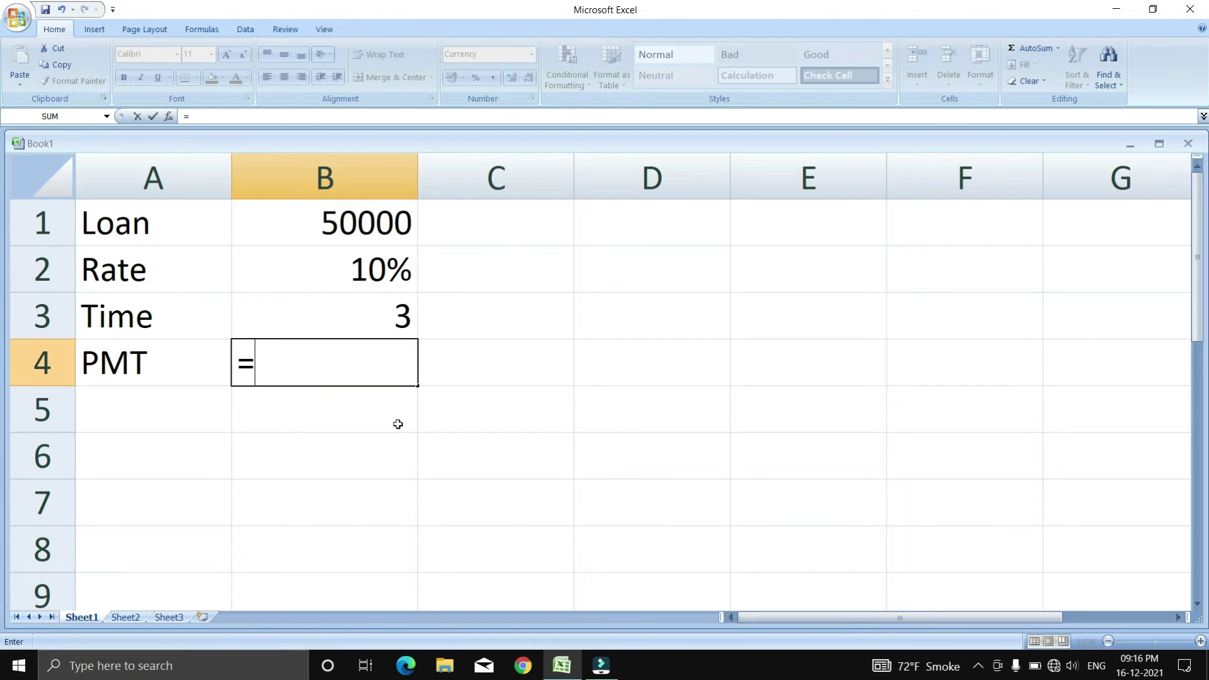
pyautogui.write('pmt')
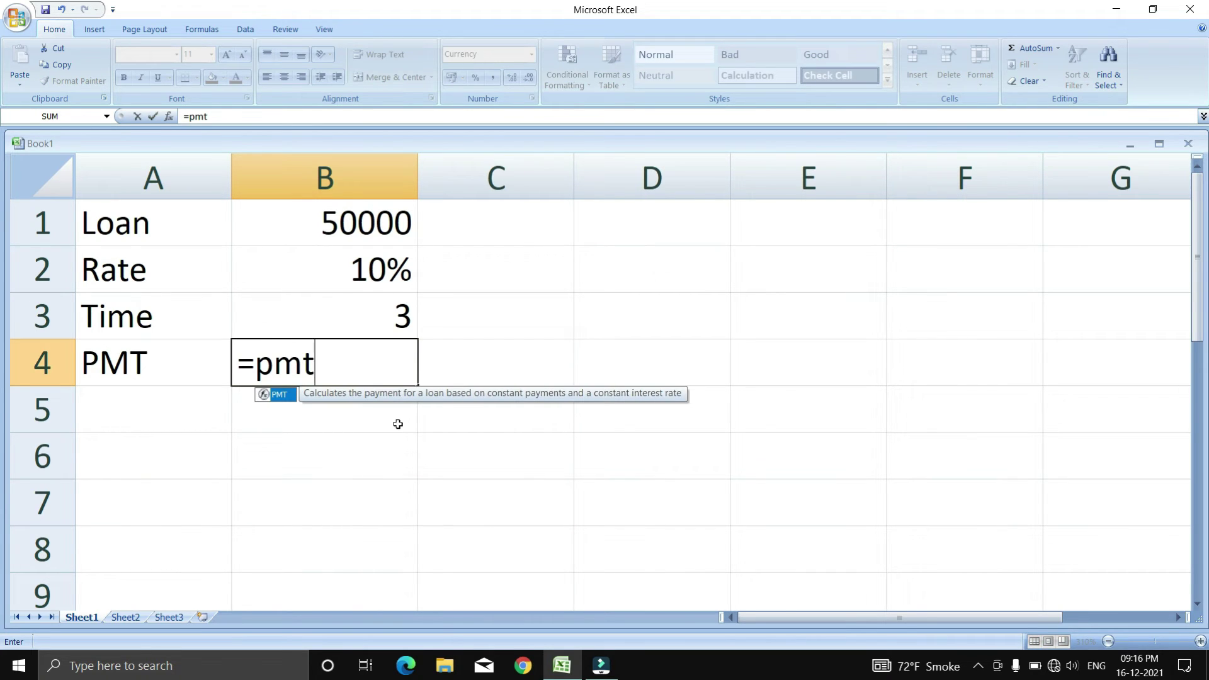
pyautogui.write('(')
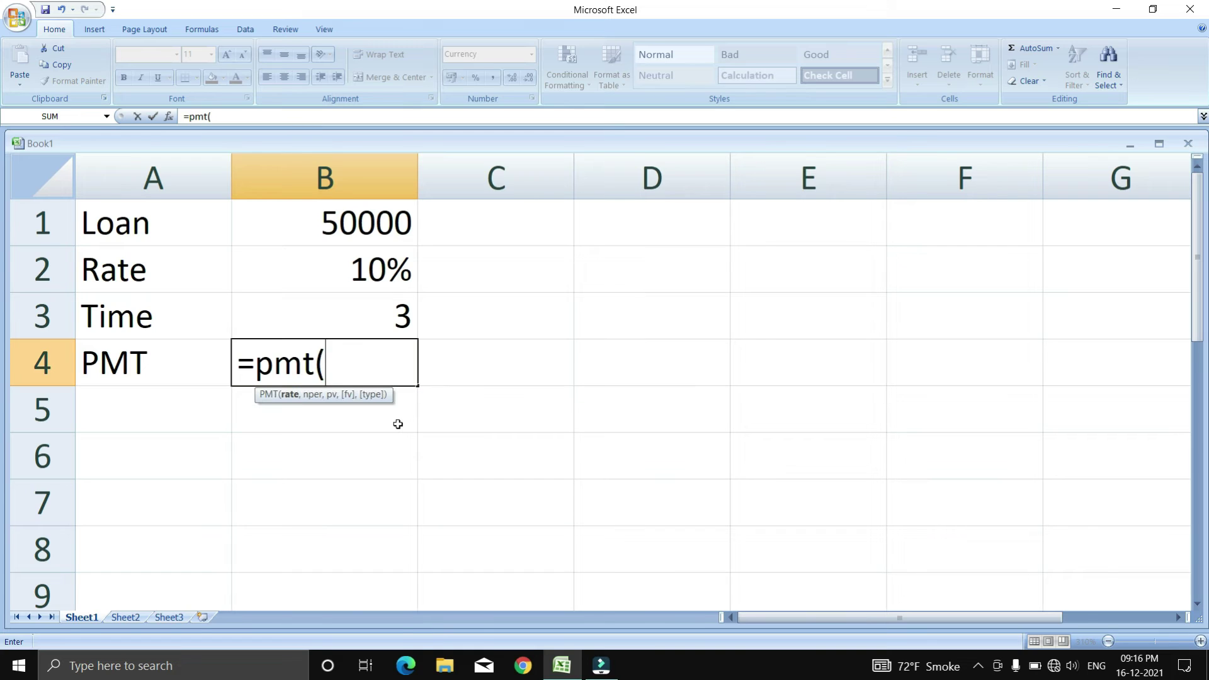
pyautogui.click(324, 281)
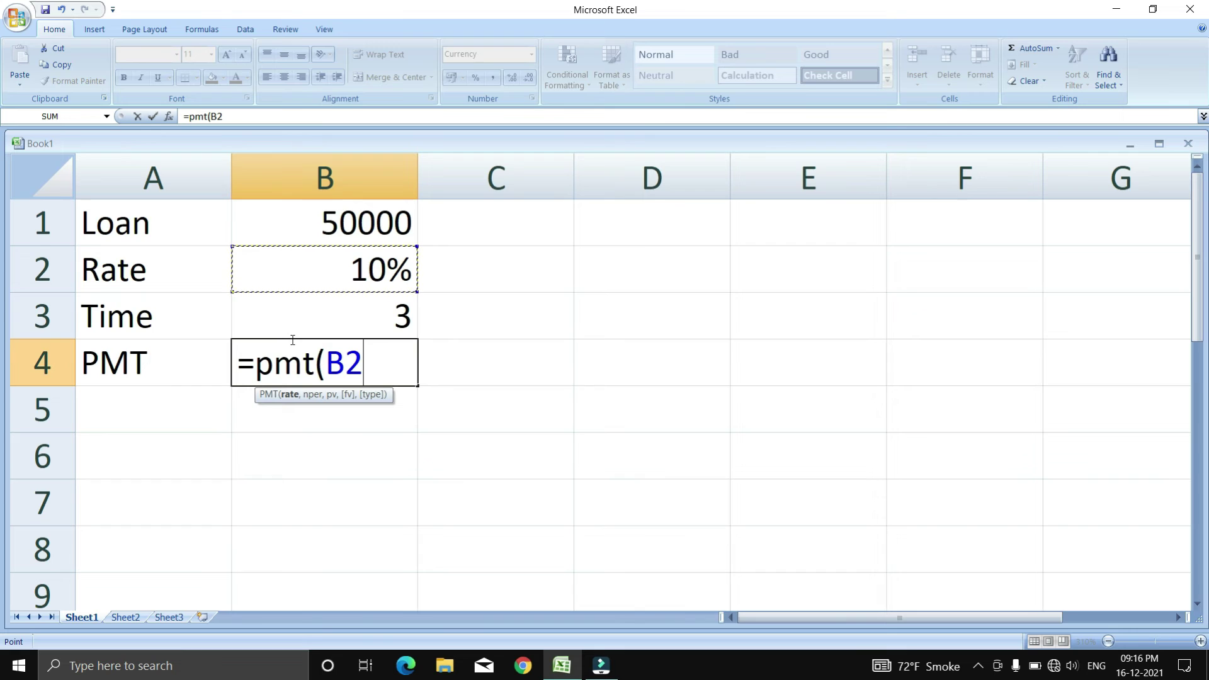
pyautogui.write('/12')
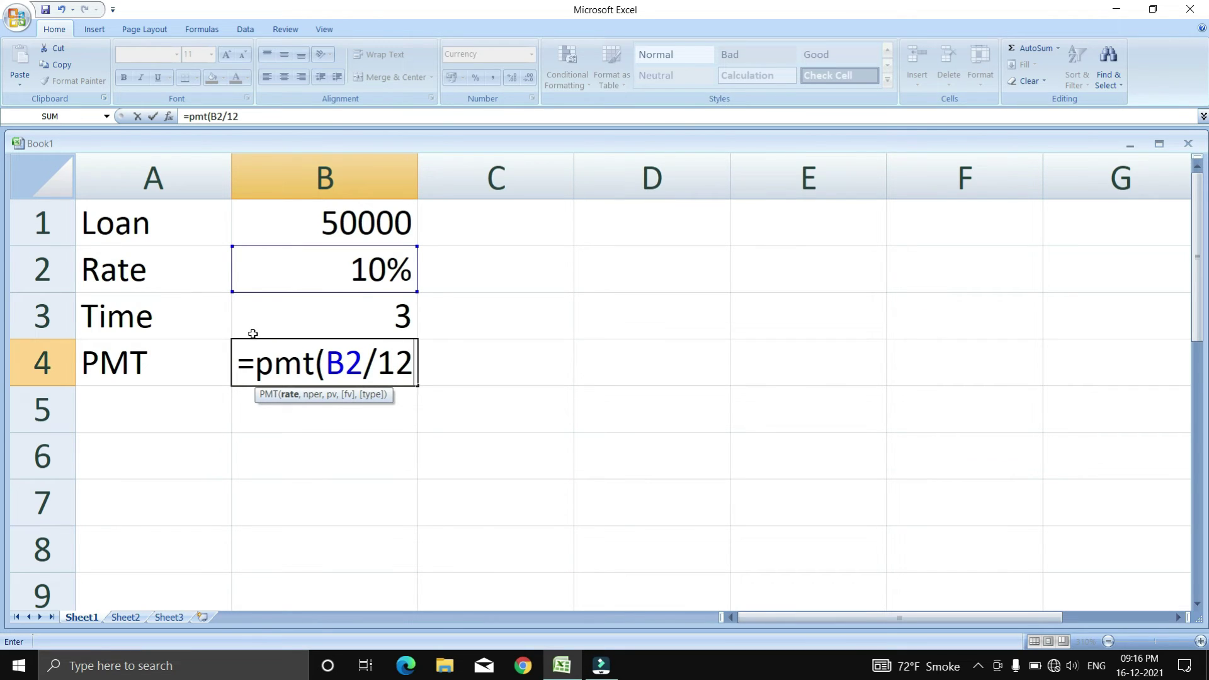
pyautogui.write(',')
pyautogui.click(350, 327)
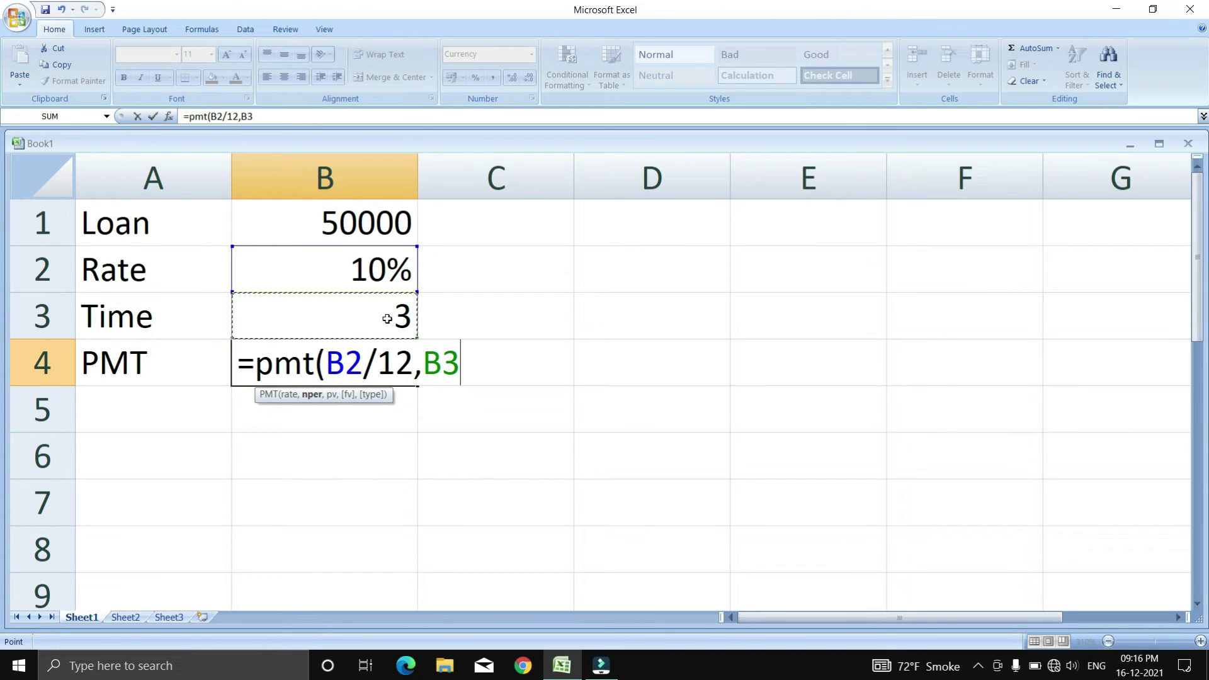
pyautogui.write('*12')
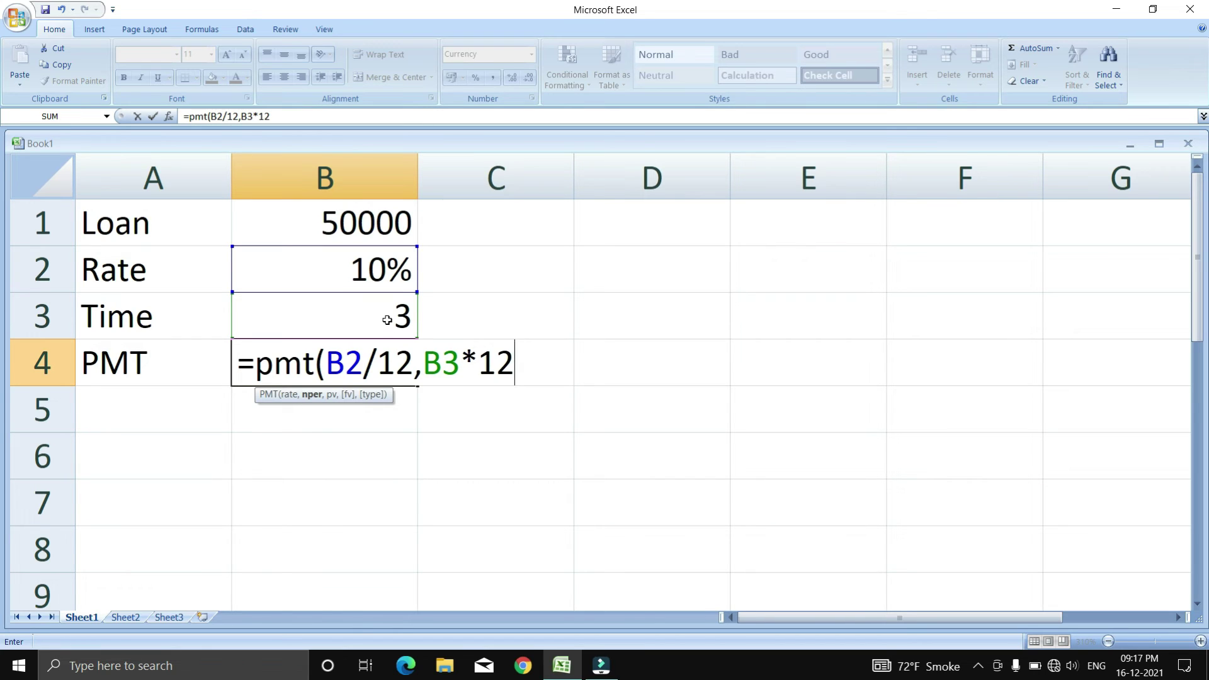
pyautogui.write(',-')
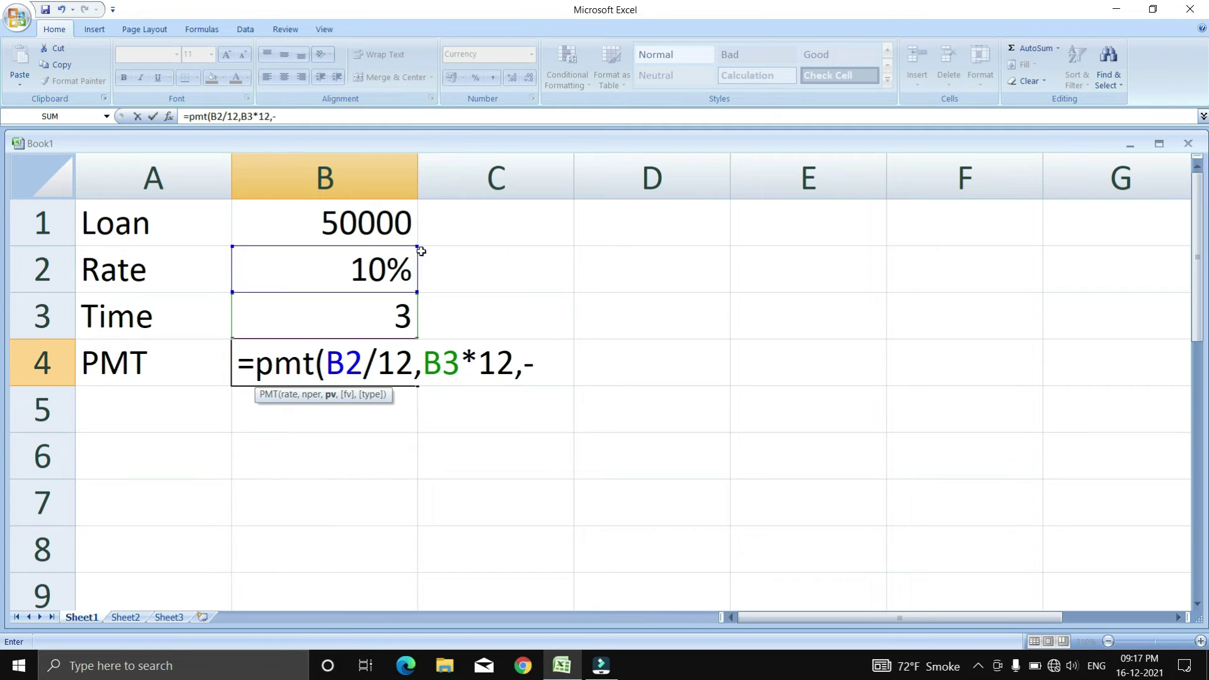
pyautogui.click(396, 225)
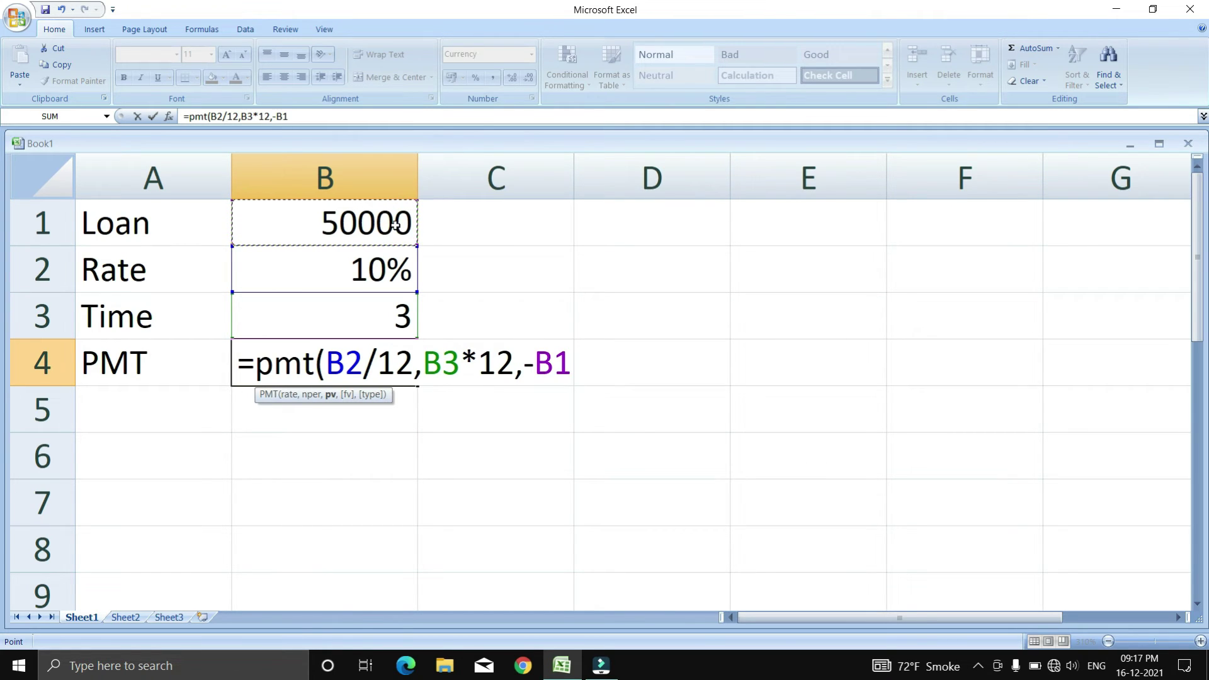
pyautogui.write(',0')
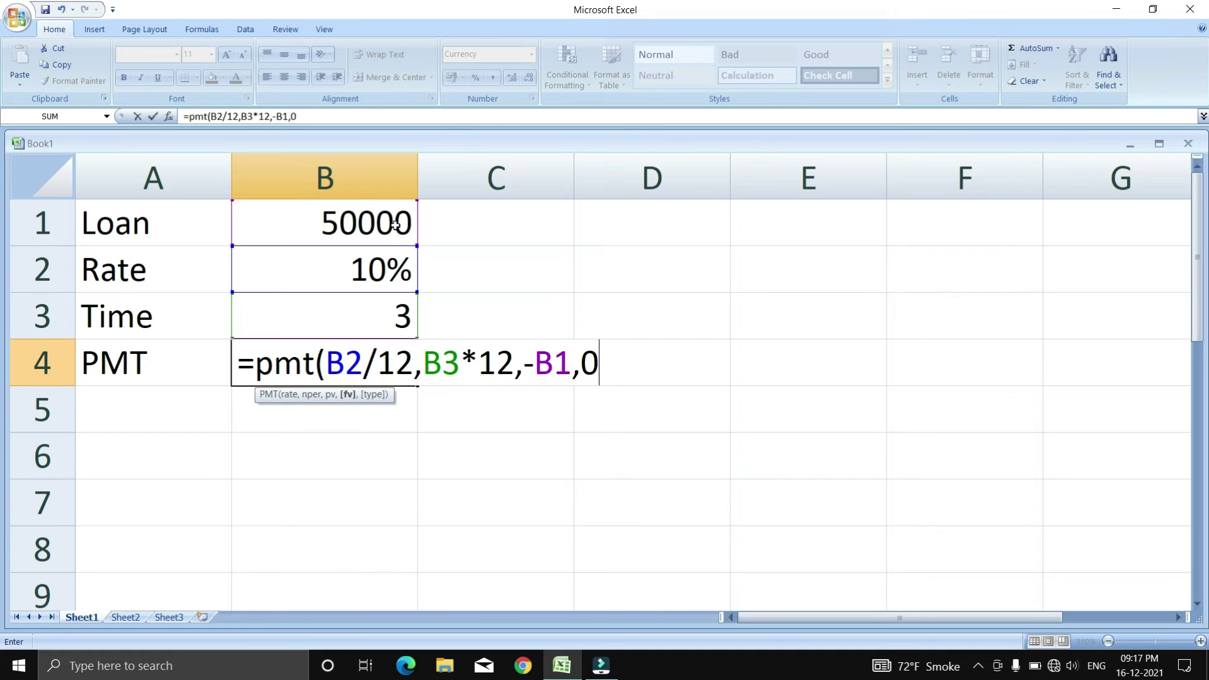
pyautogui.write(',1)')
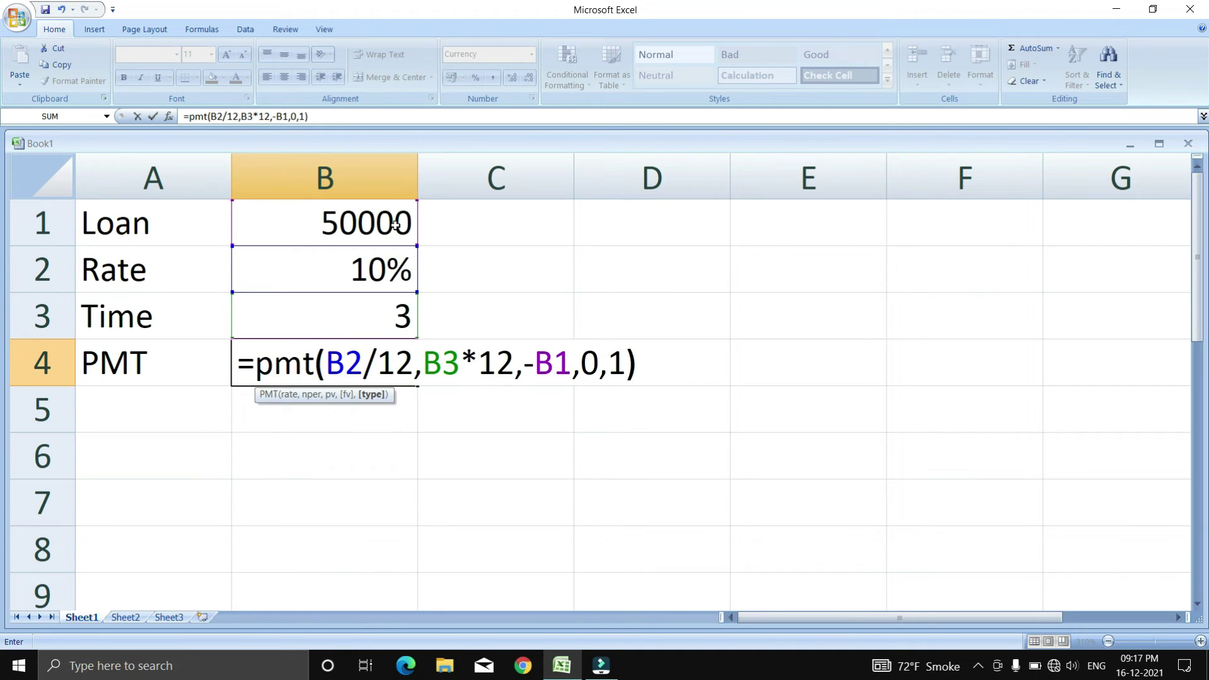
pyautogui.press('Return')
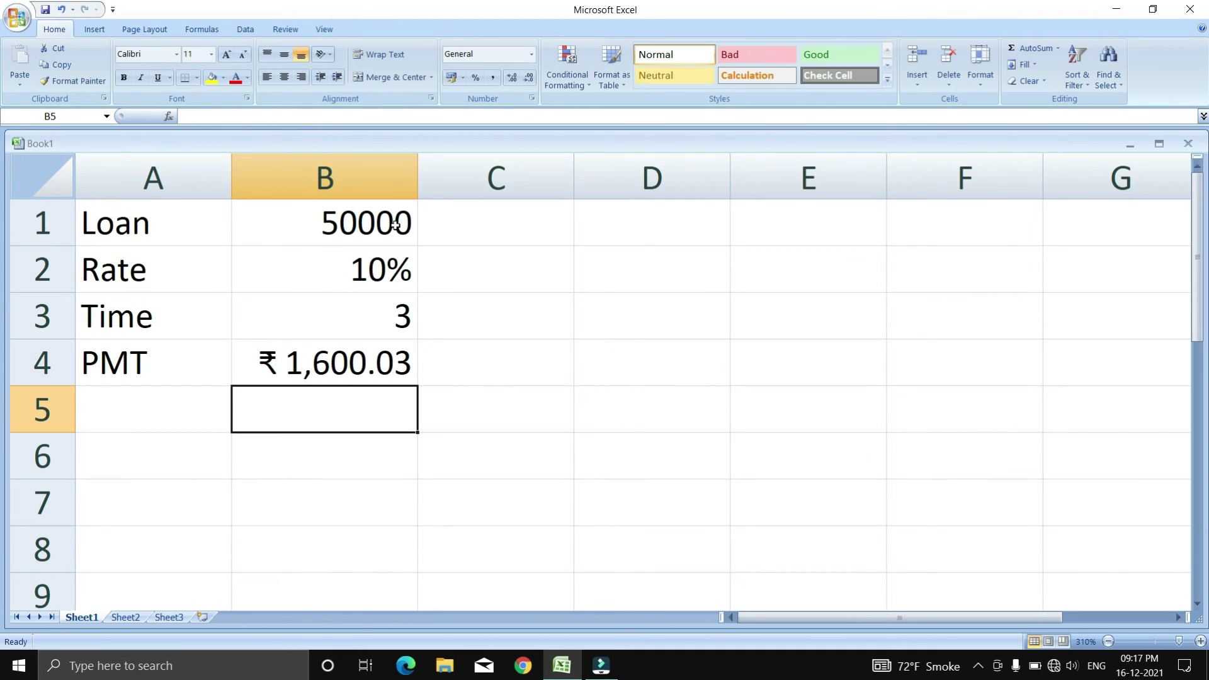
pyautogui.click(305, 364)
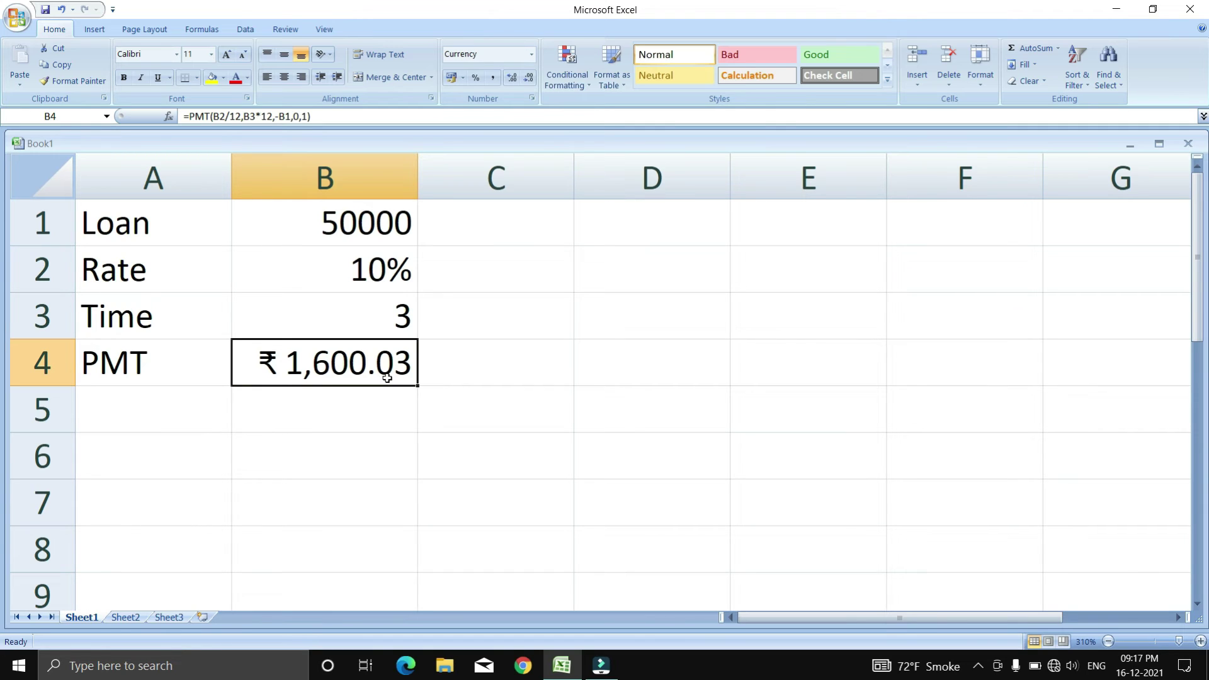
# On Sheet2, enter 5000 as the saving in B1 and 10% as the rate in B2
pyautogui.click(125, 617)
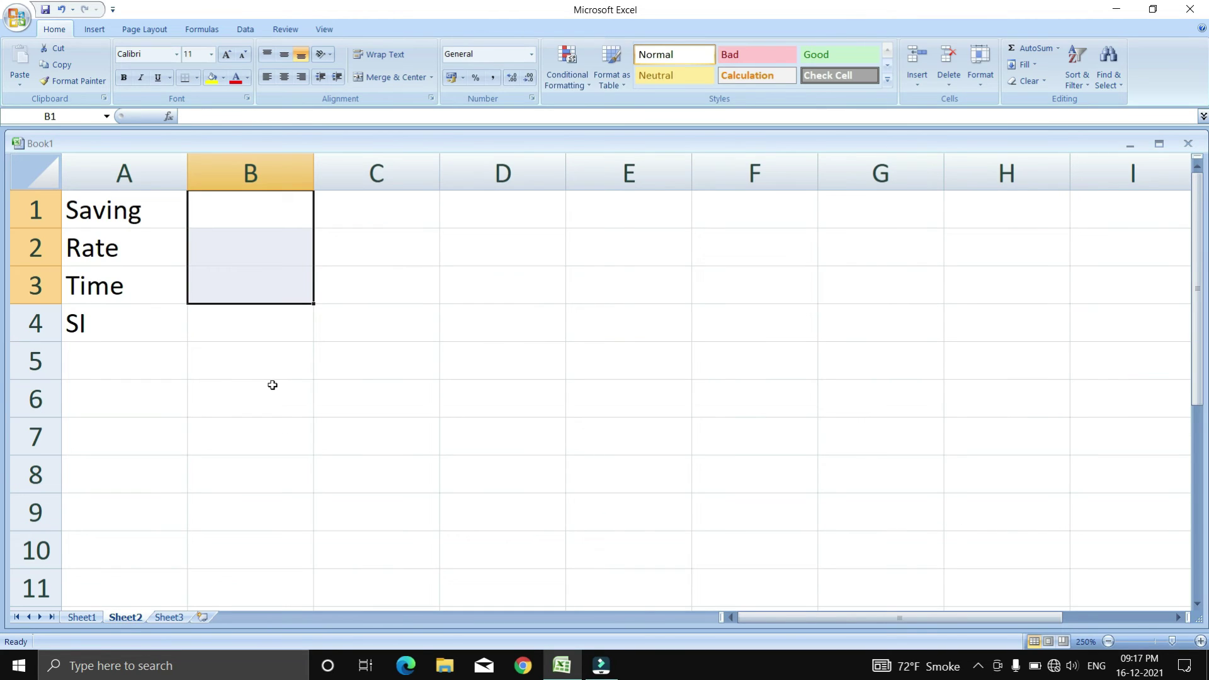
pyautogui.moveTo(119, 210); pyautogui.dragTo(132, 305)
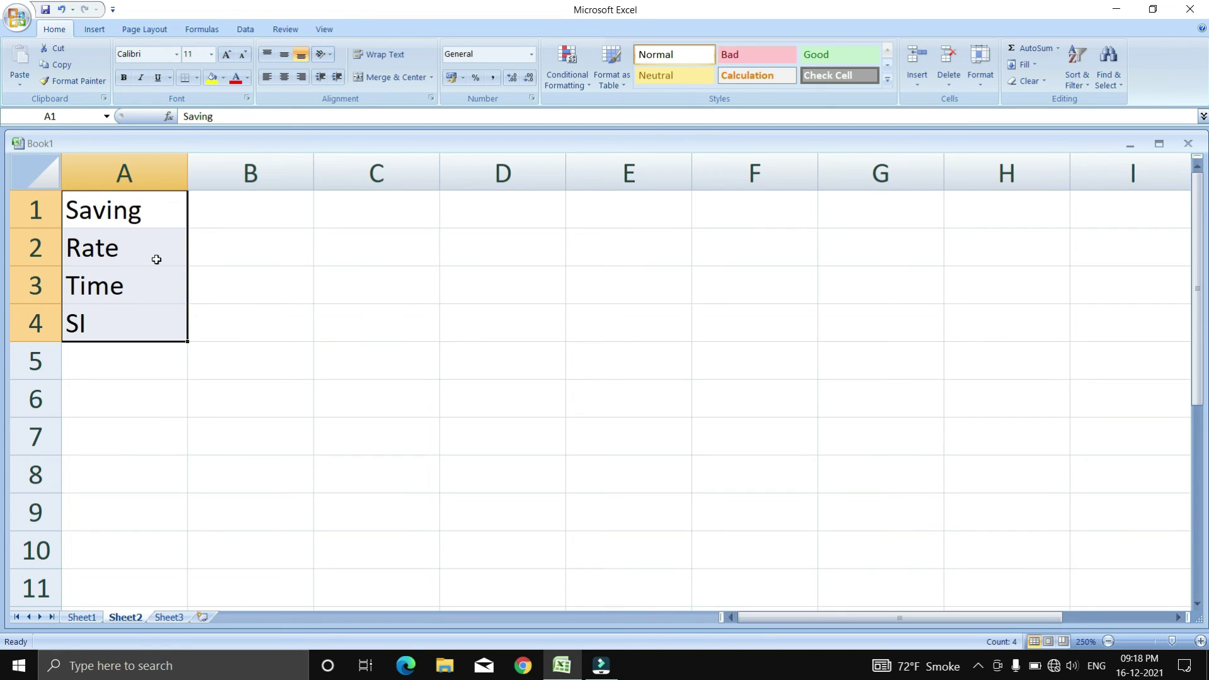
pyautogui.click(237, 221)
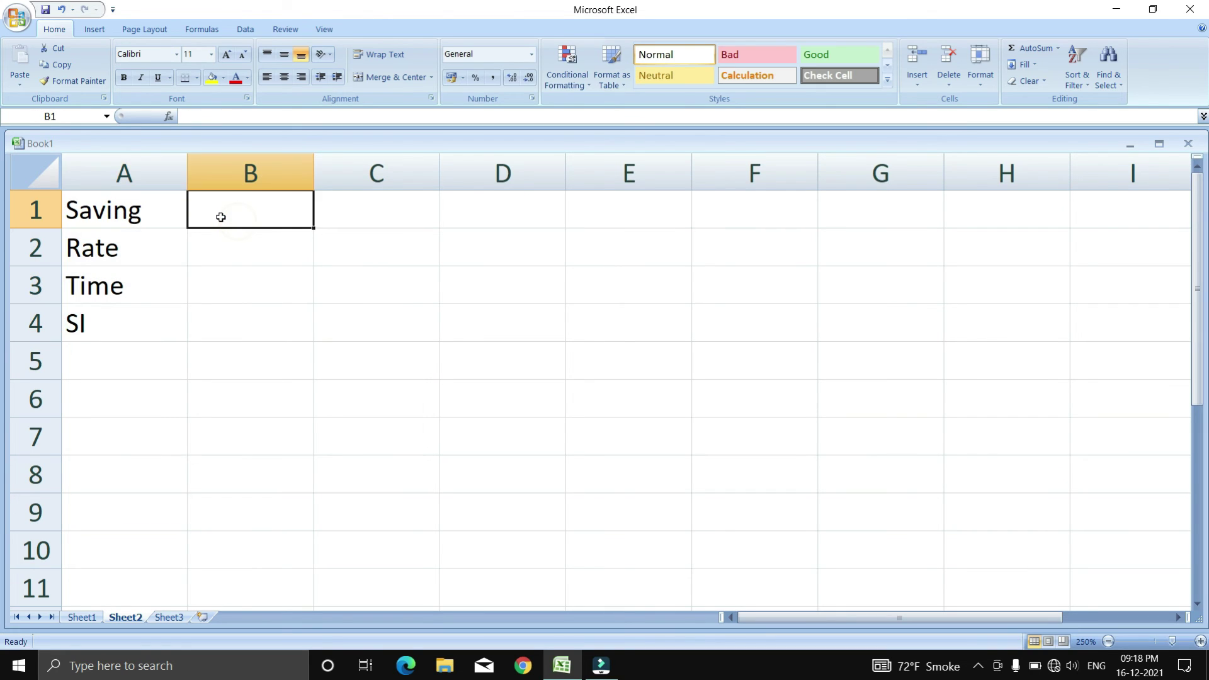
pyautogui.write('5000')
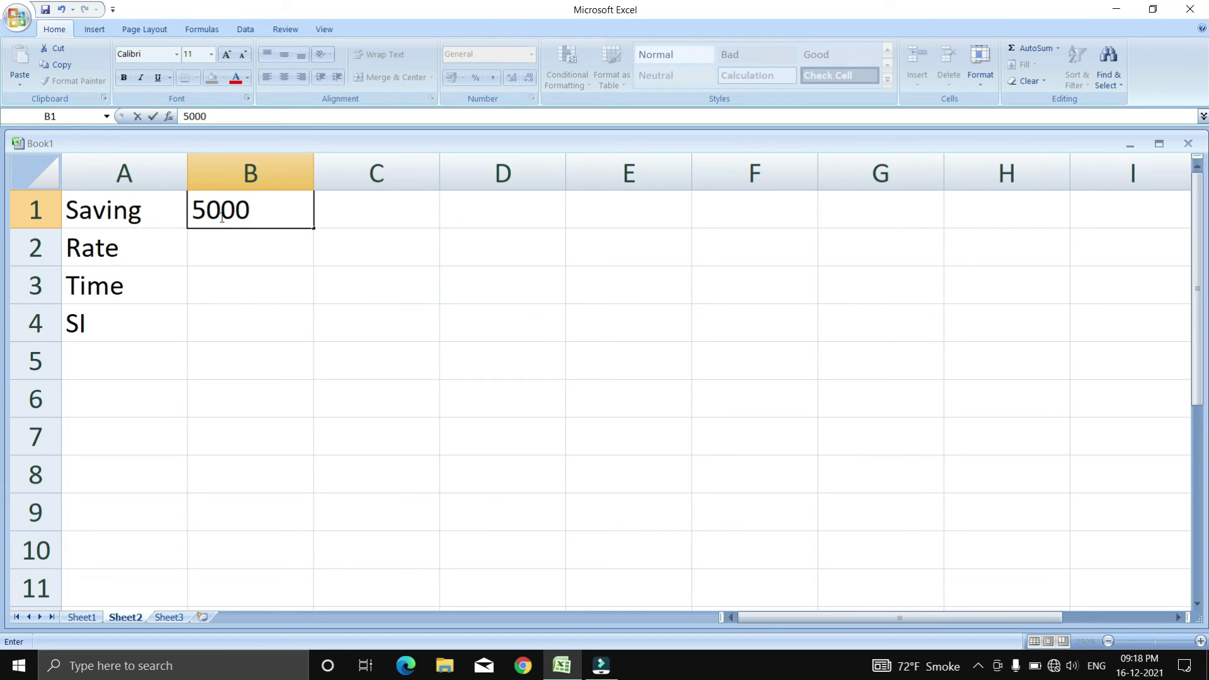
pyautogui.press('Return')
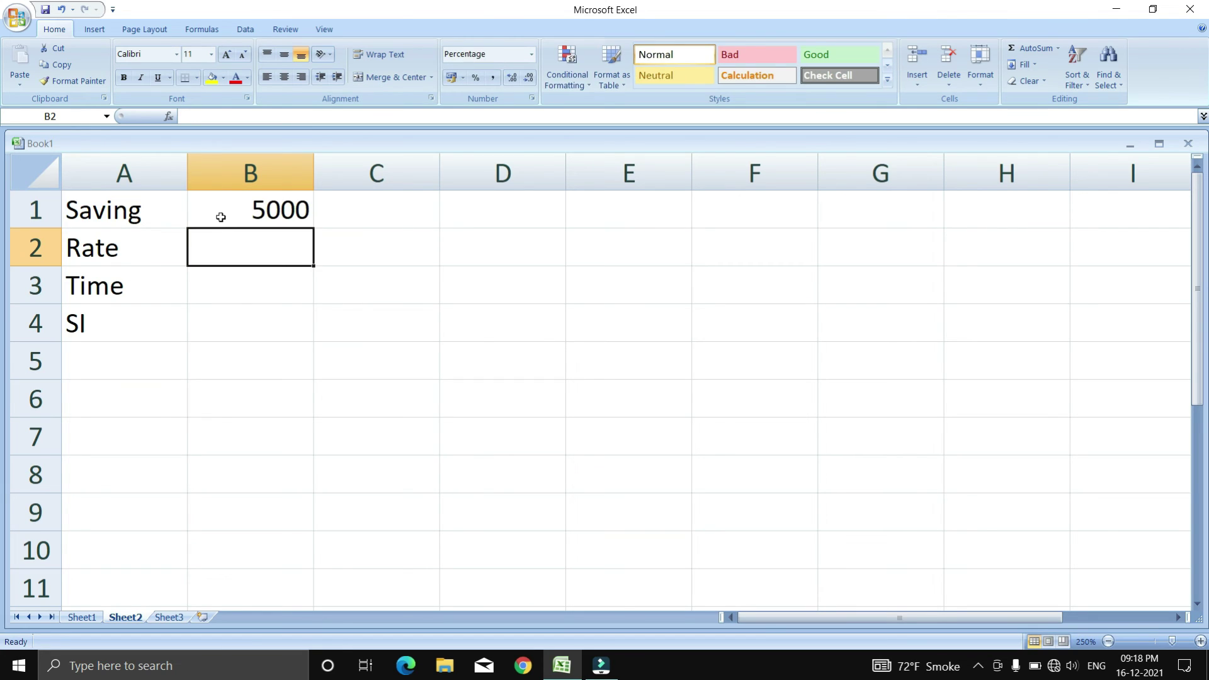
pyautogui.write('10')
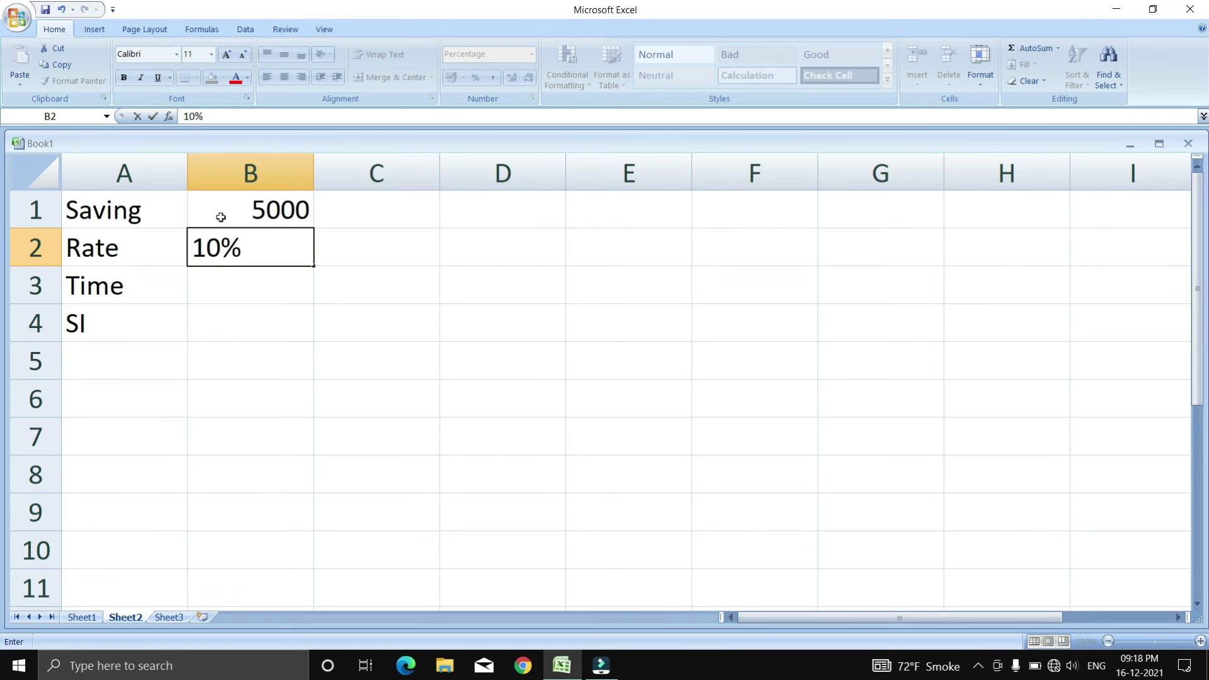
pyautogui.press('Tab')
pyautogui.press('Left')
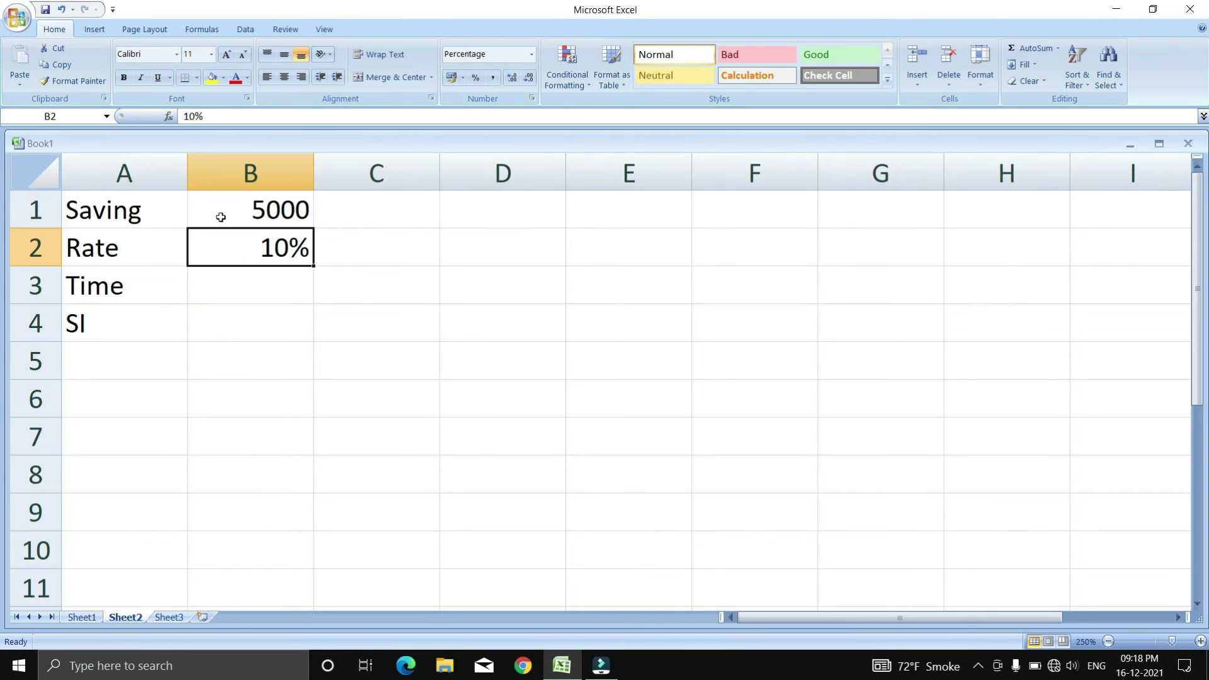
# Re-enter the rate in B2 as the plain number 10 without a percent sign
pyautogui.doubleClick(279, 118)
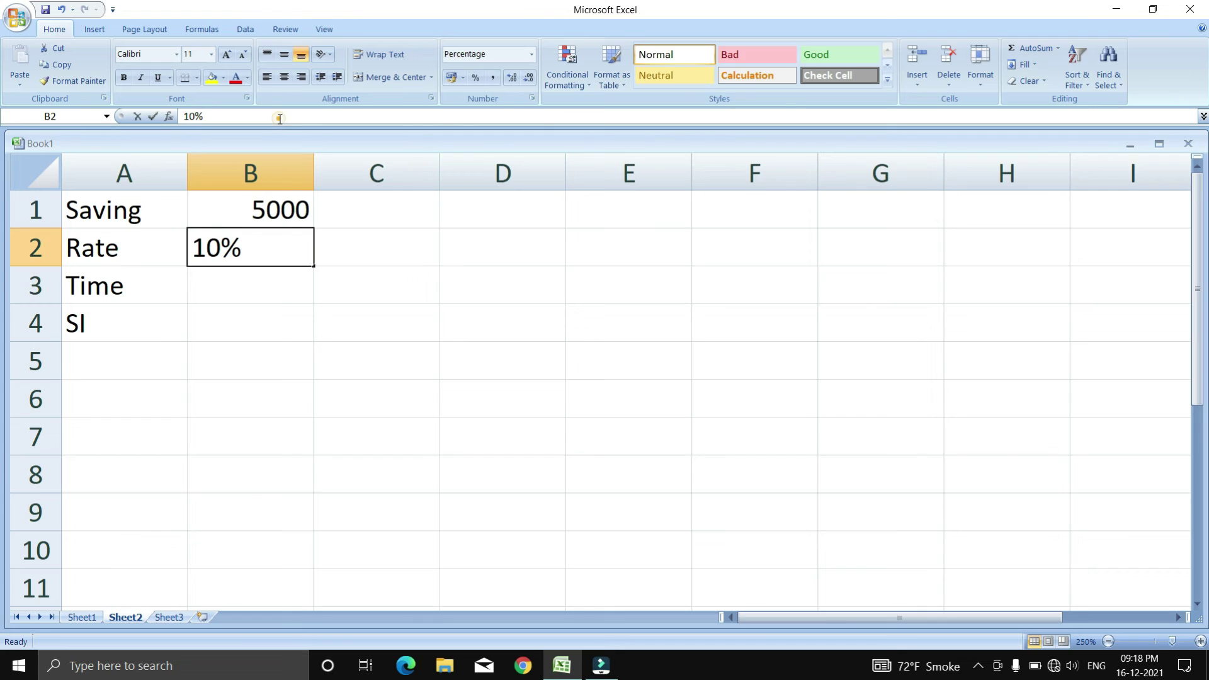
pyautogui.press('BackSpace')
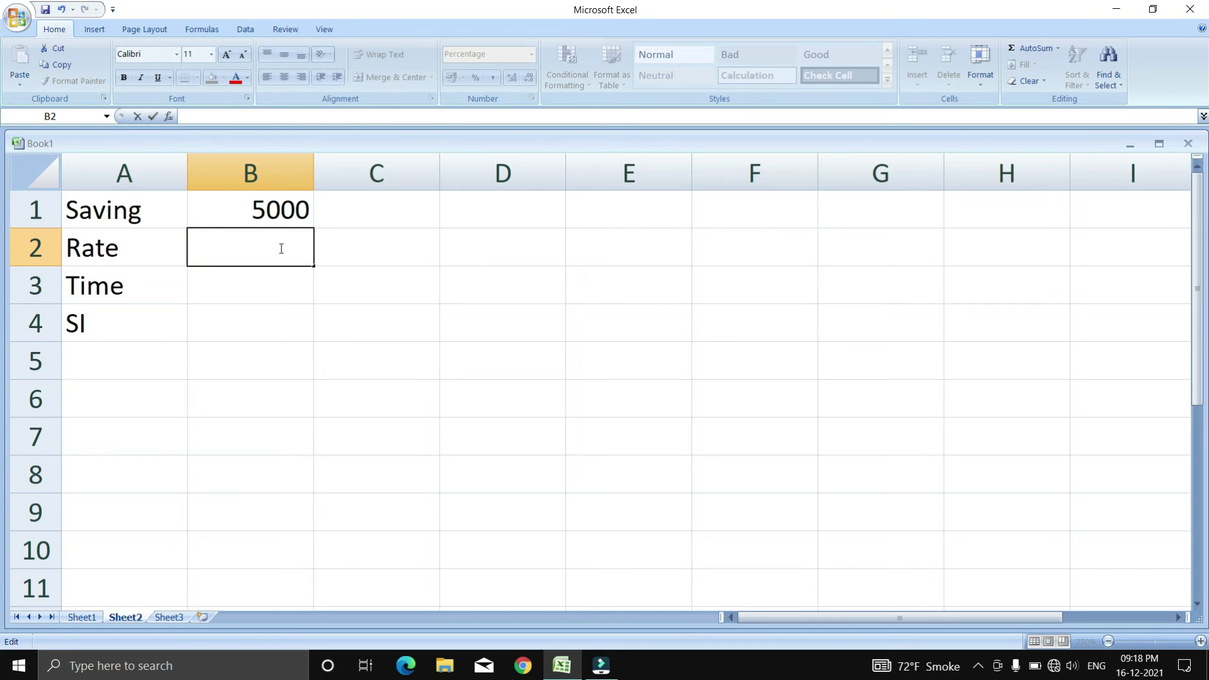
pyautogui.write('10')
pyautogui.press('Return')
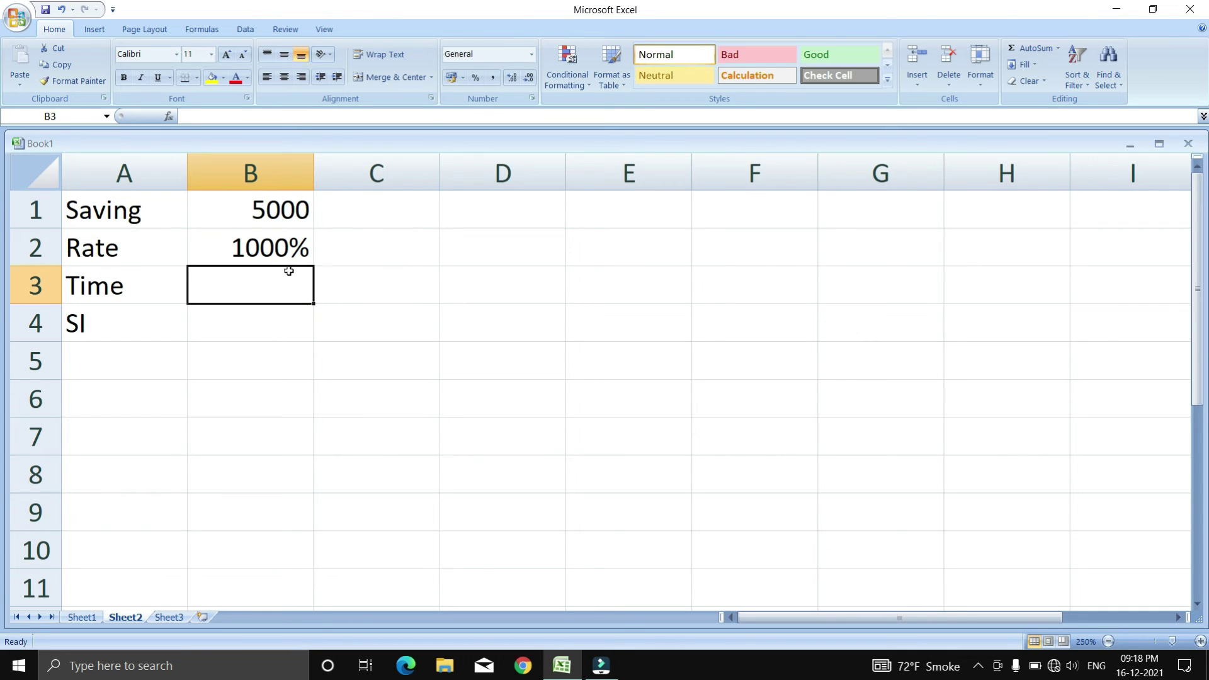
pyautogui.click(290, 252)
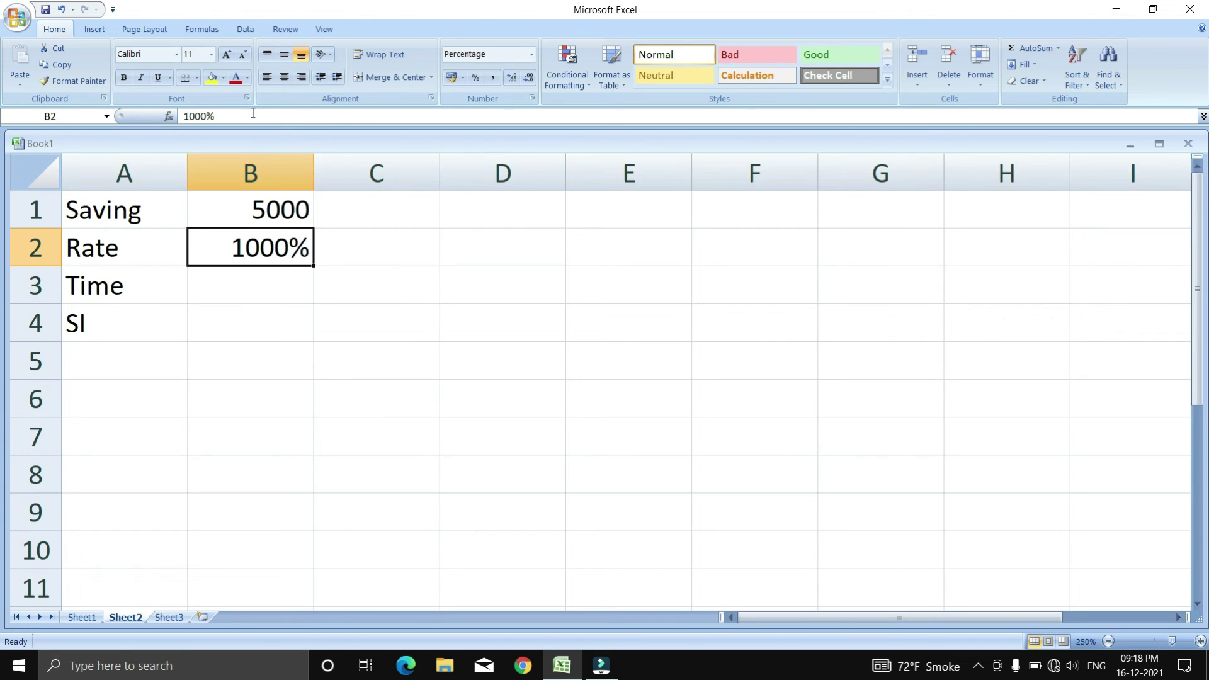
pyautogui.moveTo(250, 116); pyautogui.dragTo(174, 123)
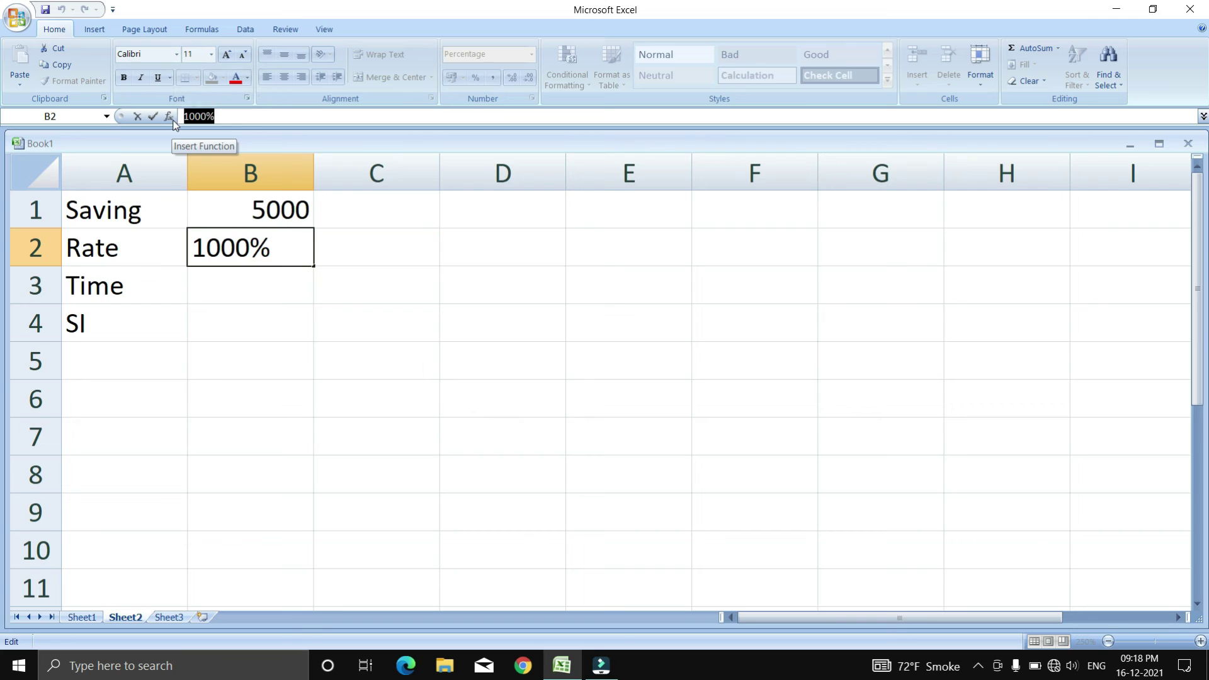
pyautogui.write('10')
pyautogui.press('Return')
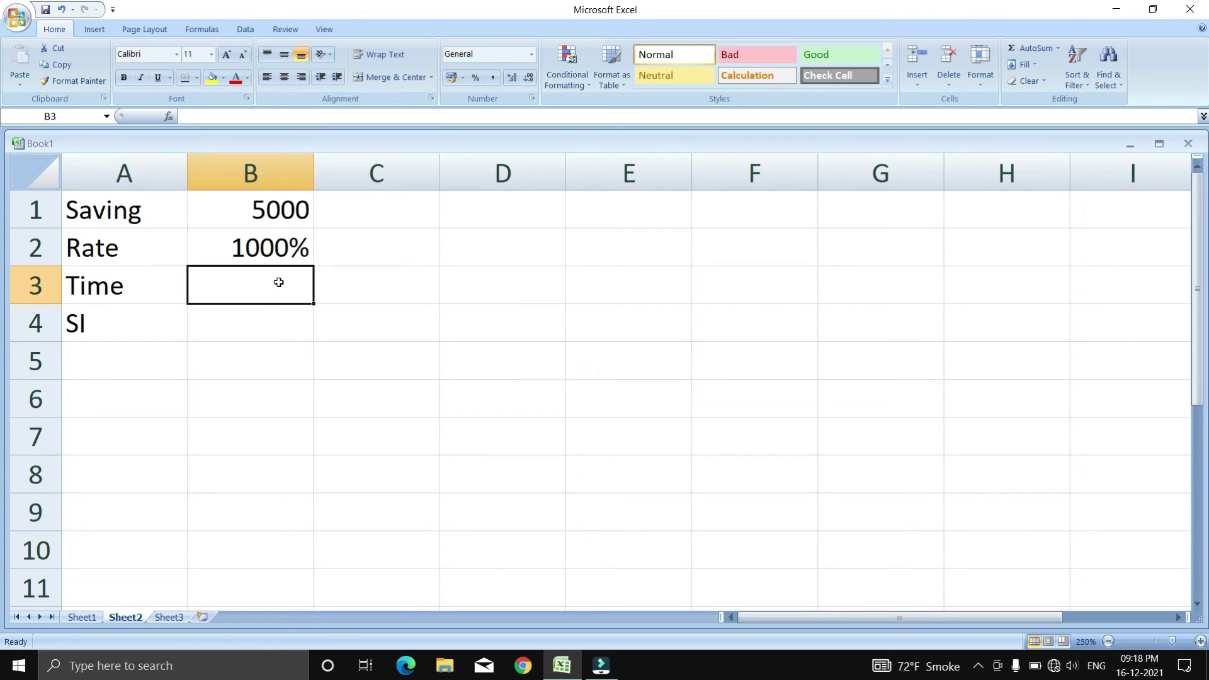
# Enter 3 as the time in B3 and review the saving, rate and time inputs in B1:B3
pyautogui.write('3')
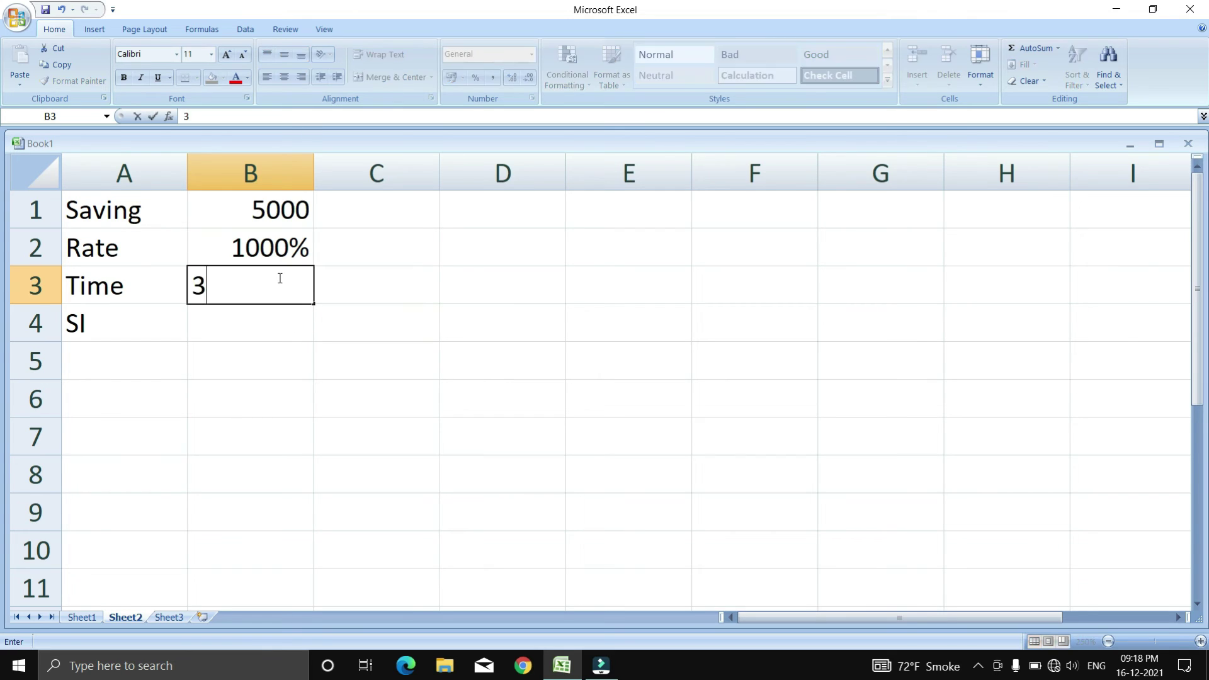
pyautogui.press('Return')
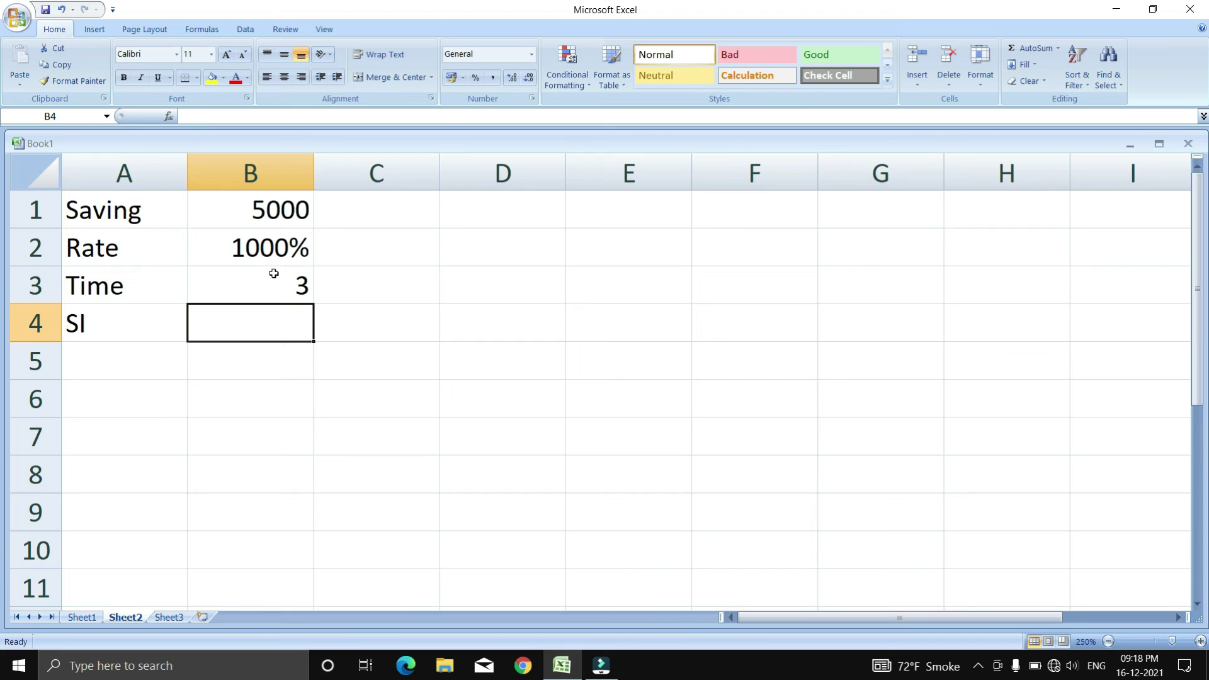
pyautogui.click(281, 203)
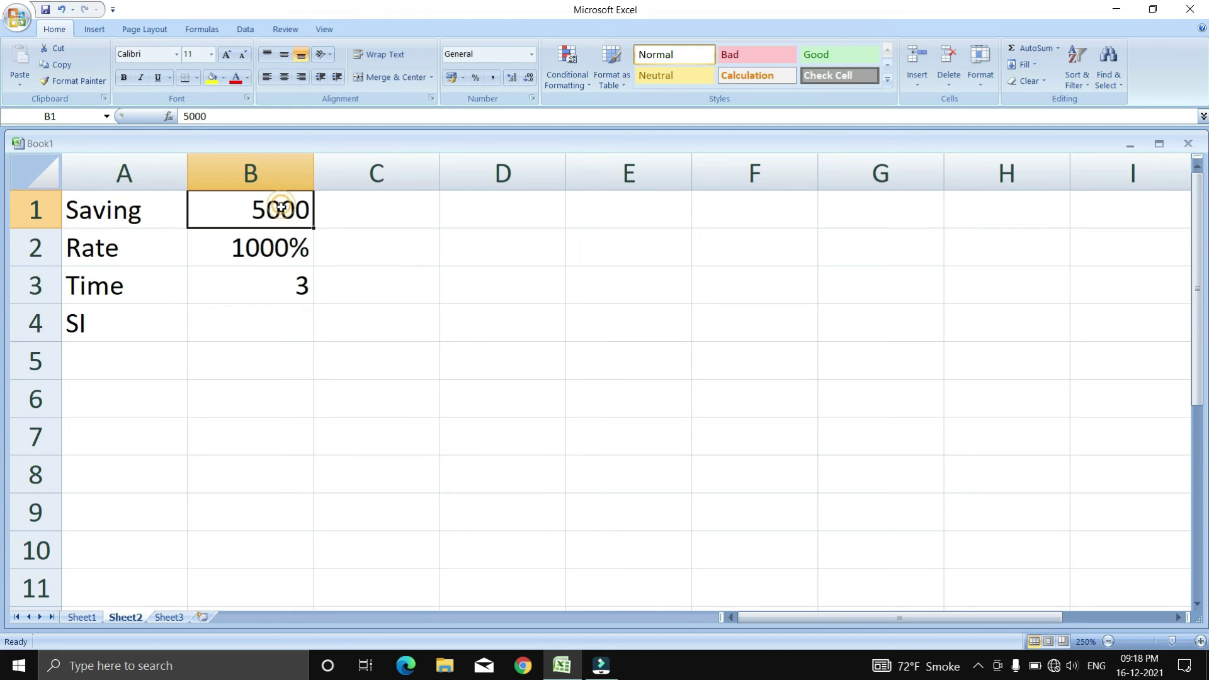
pyautogui.click(279, 240)
pyautogui.click(282, 296)
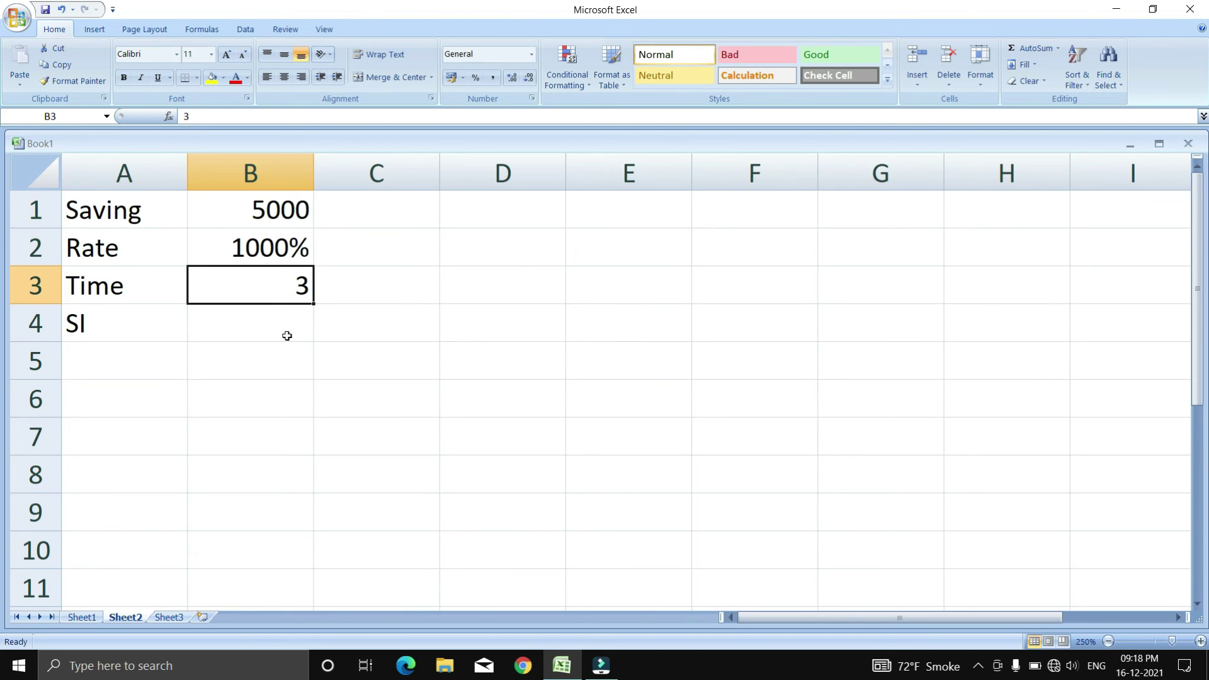
# Calculate the simple interest in B4 of Sheet2 with the formula =B1*B2*B3/100
pyautogui.click(267, 326)
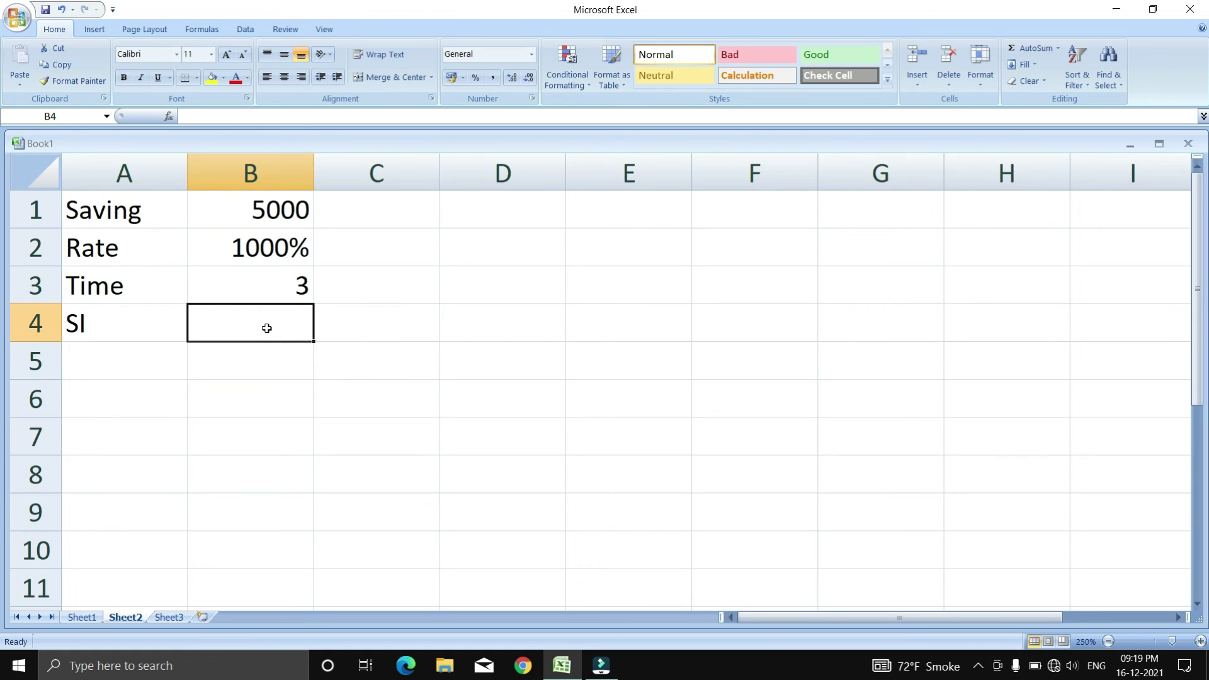
pyautogui.write('=')
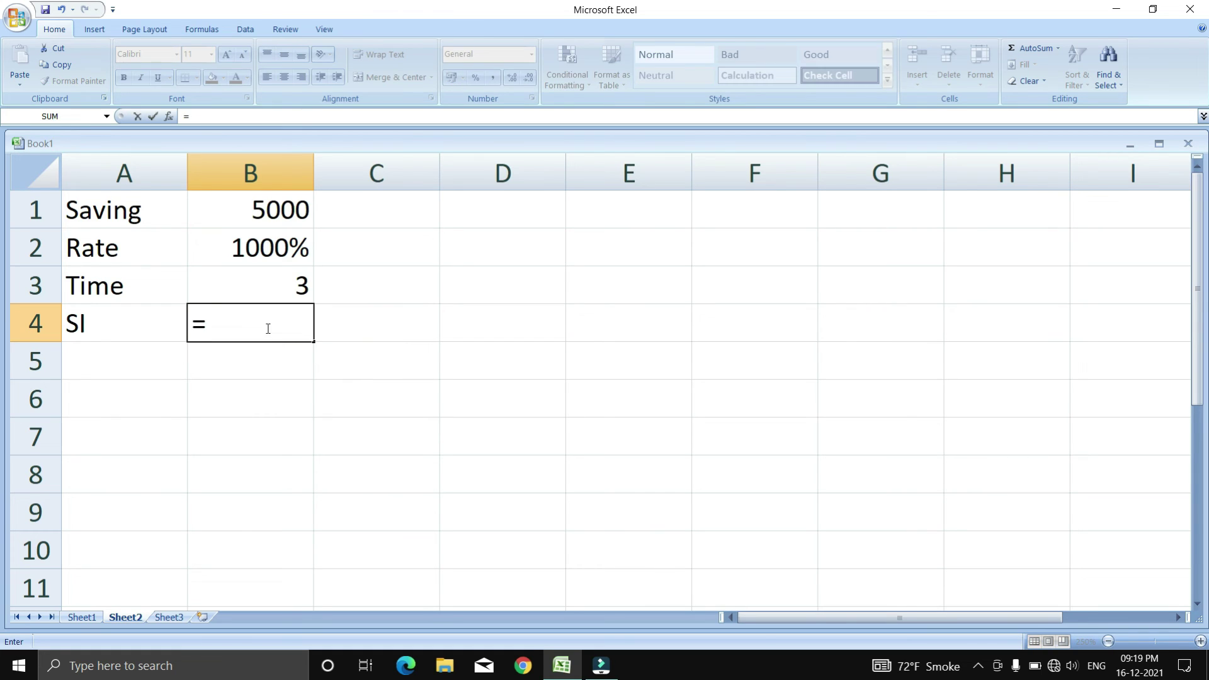
pyautogui.click(243, 215)
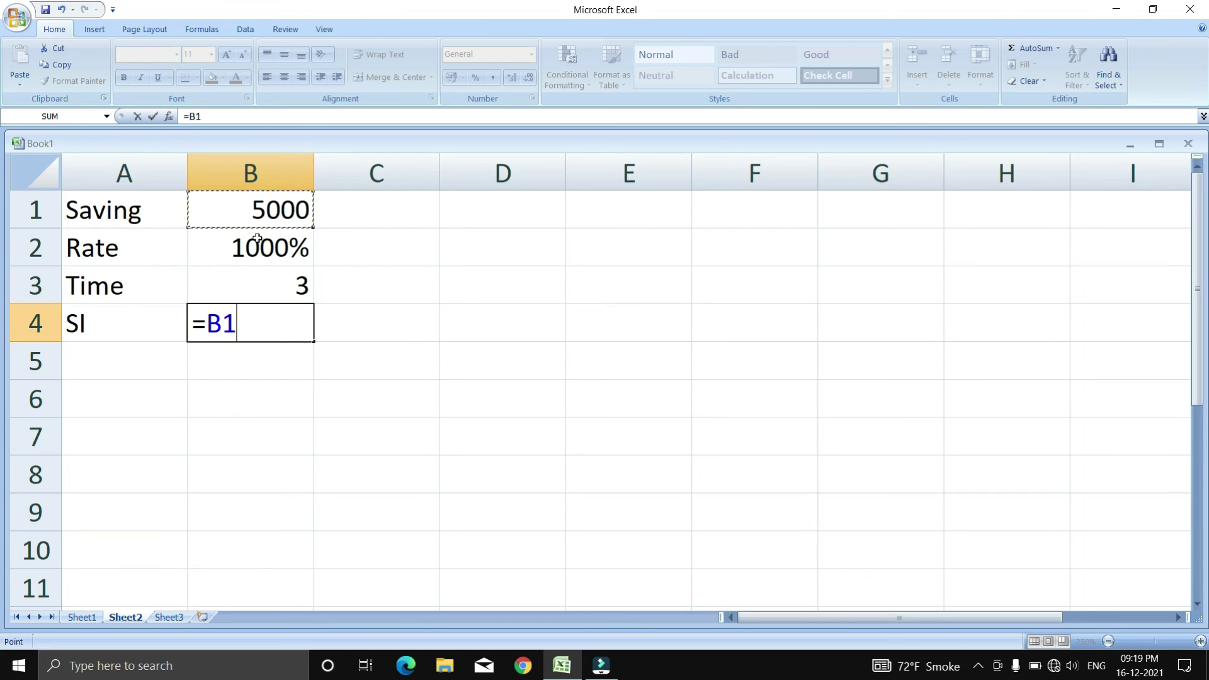
pyautogui.write('*')
pyautogui.click(252, 251)
pyautogui.write('*')
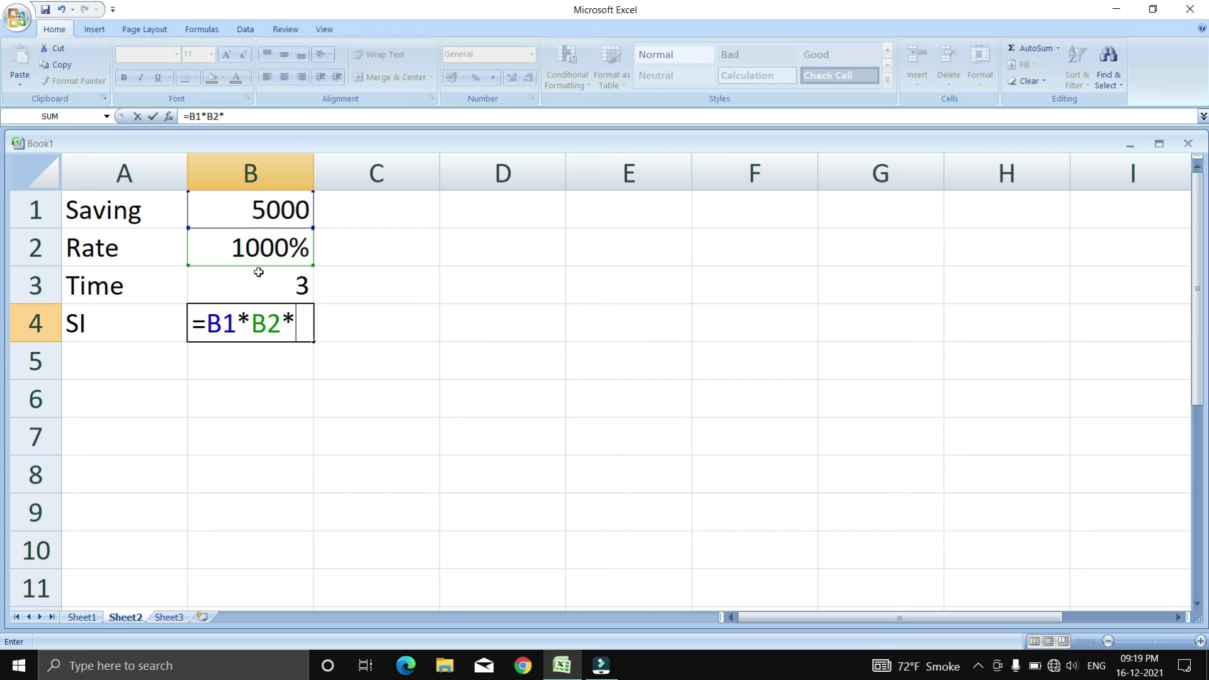
pyautogui.click(253, 294)
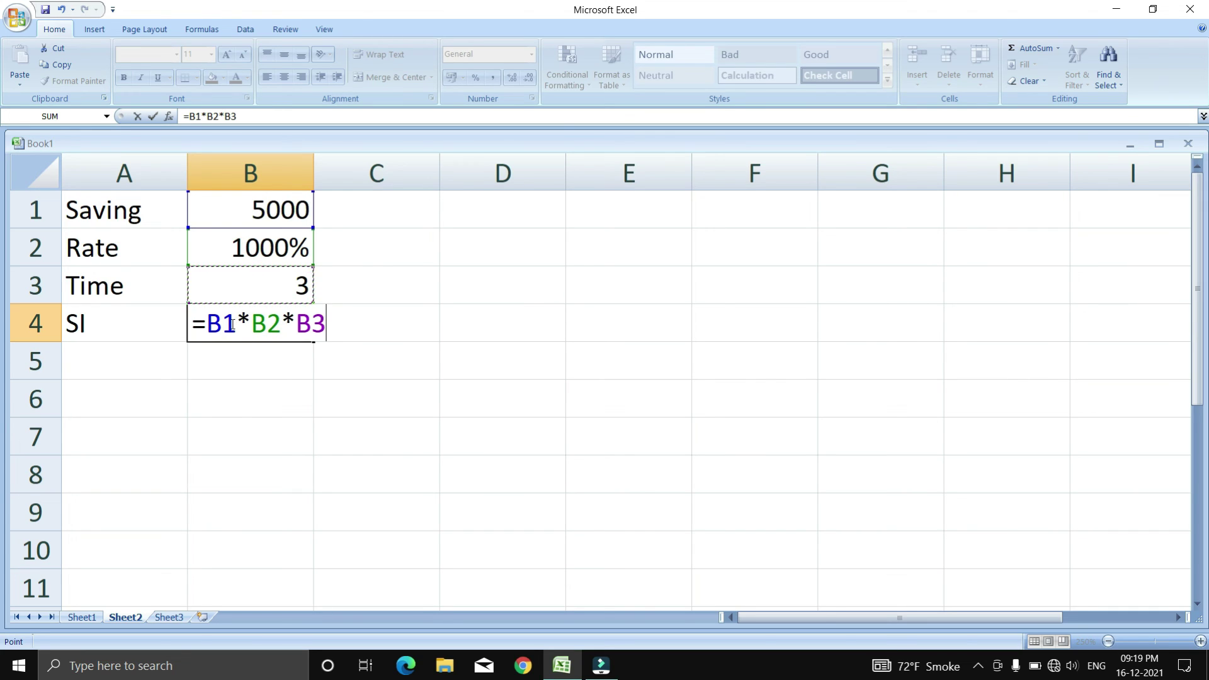
pyautogui.write('/100')
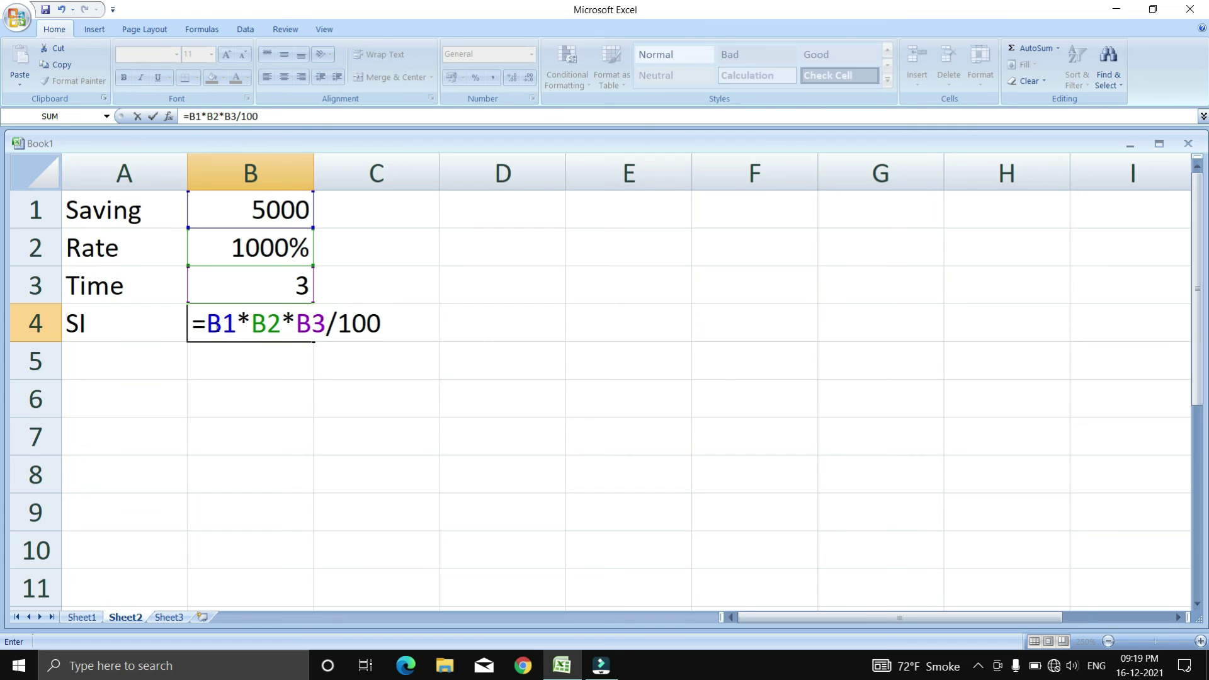
pyautogui.press('Return')
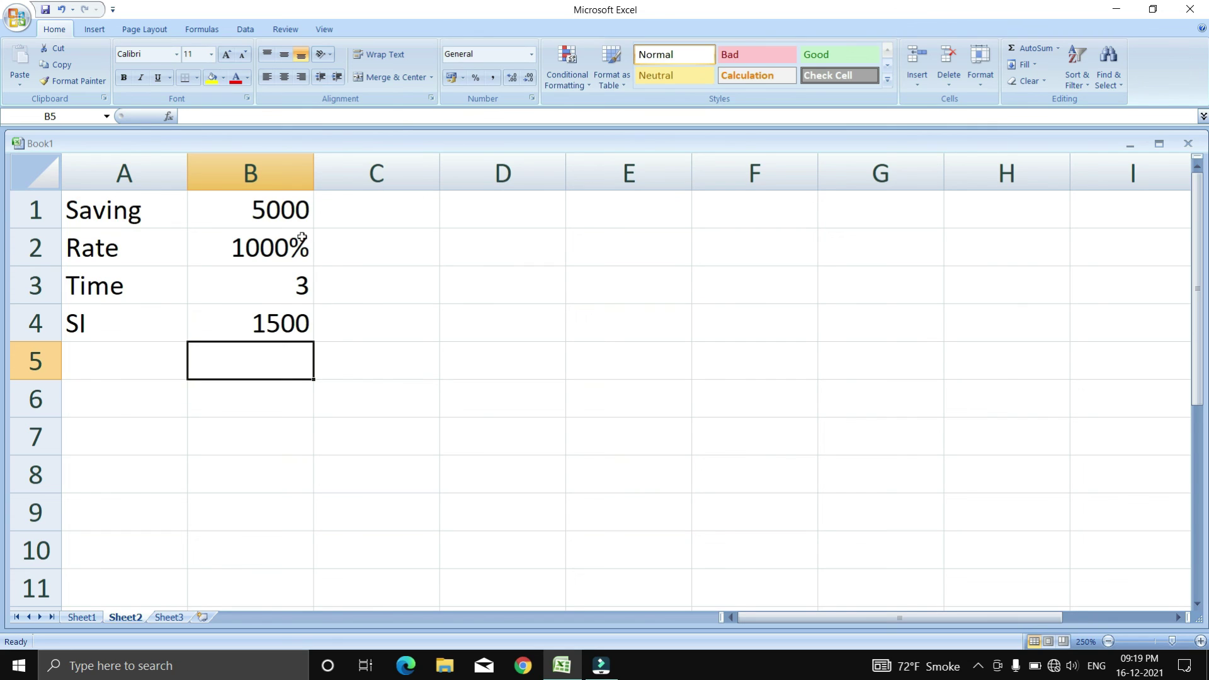
# Change the saving in B1 to 30000 and check the recalculated simple interest in B4
pyautogui.click(277, 208)
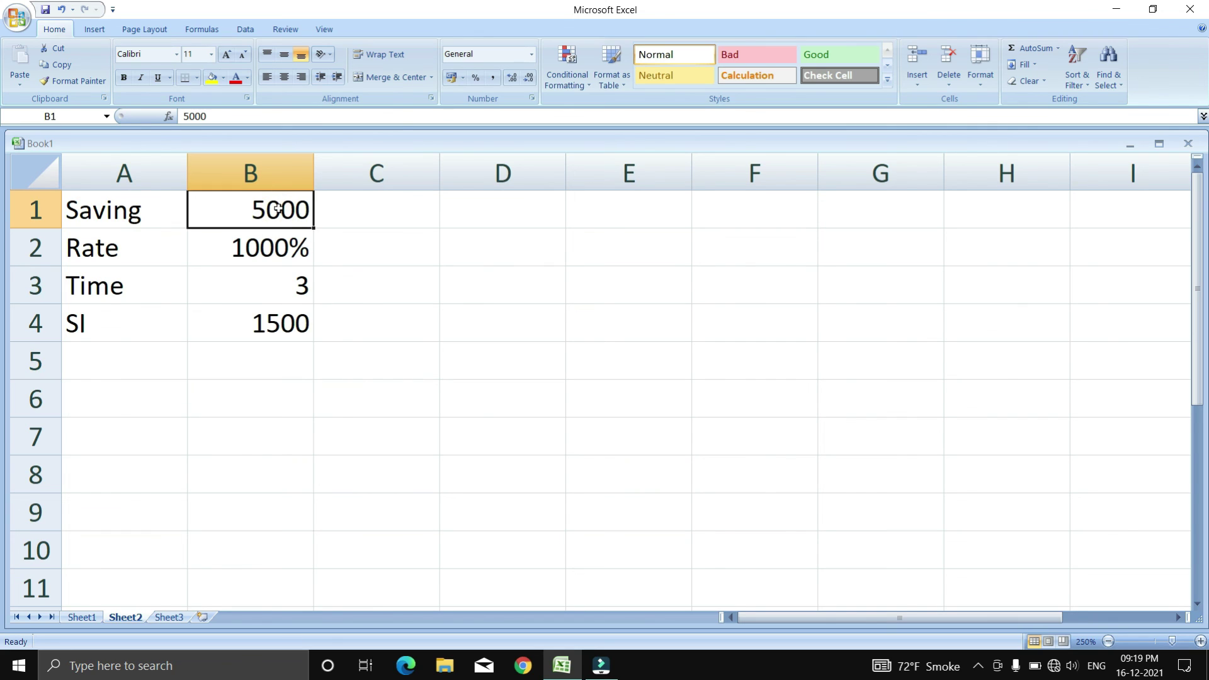
pyautogui.write('30000')
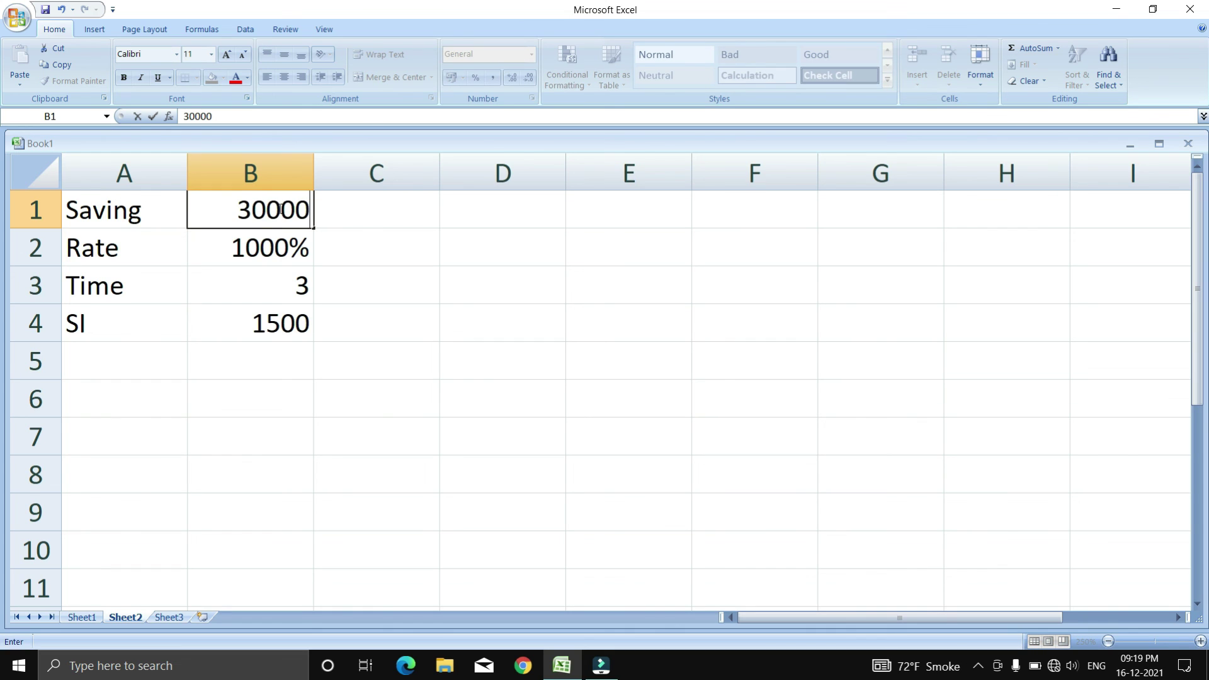
pyautogui.press('Return')
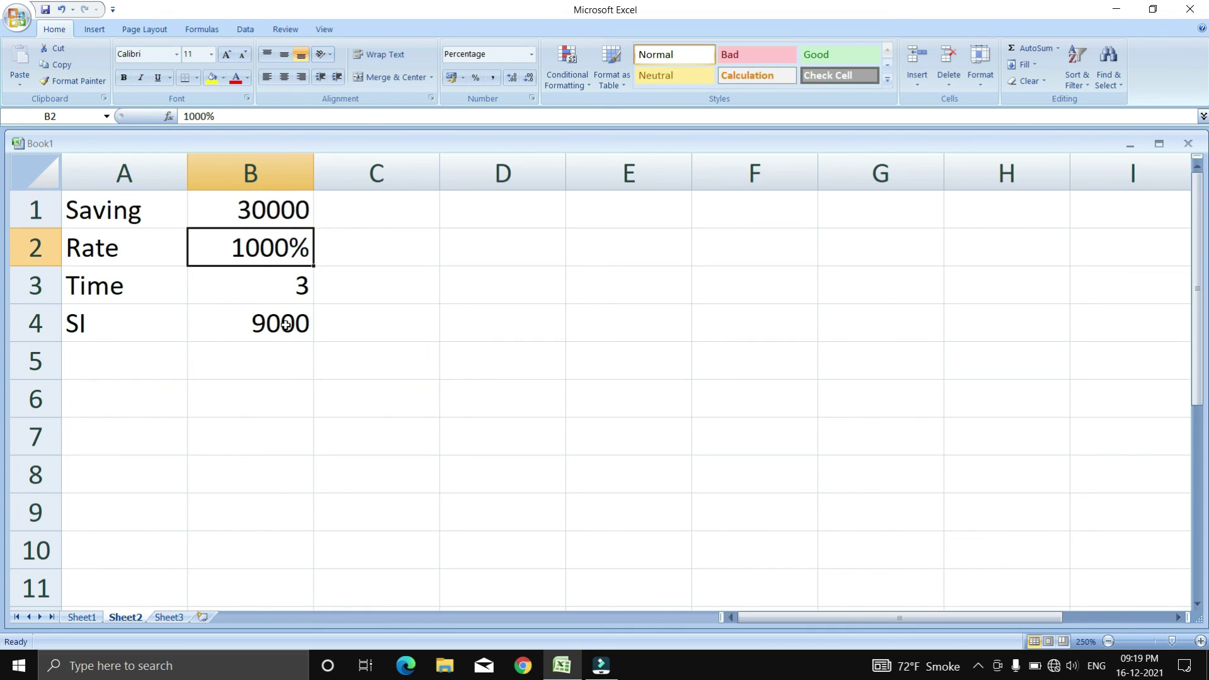
pyautogui.click(270, 338)
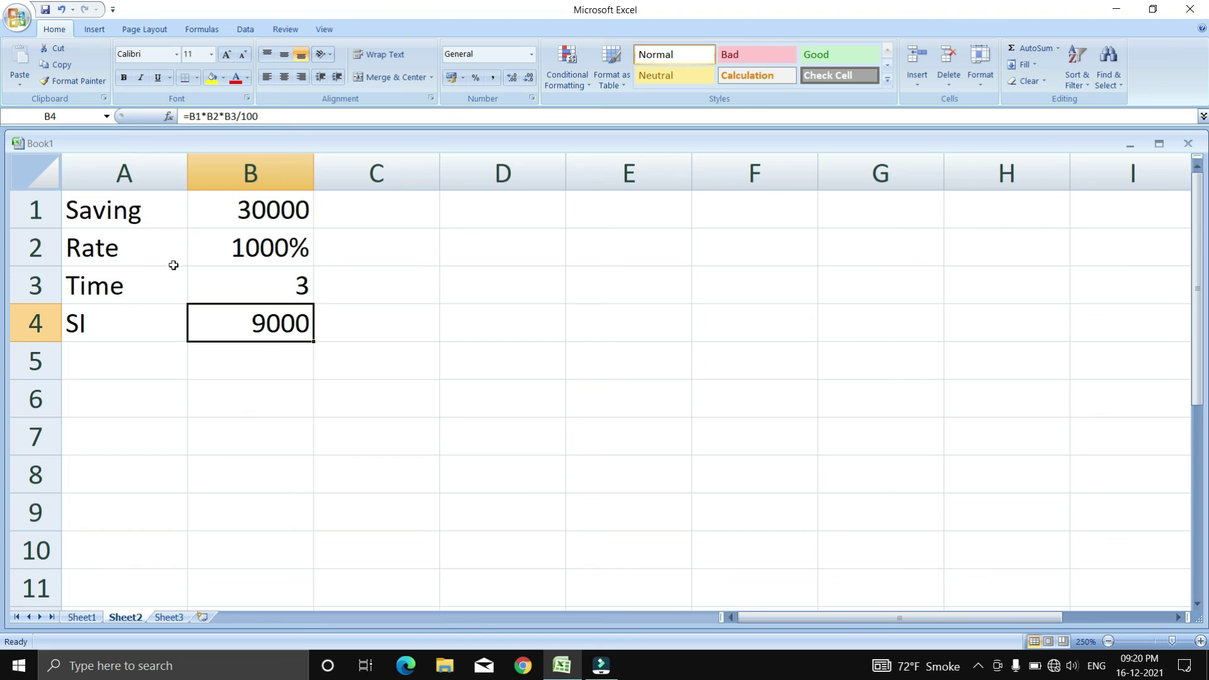
pyautogui.click(123, 337)
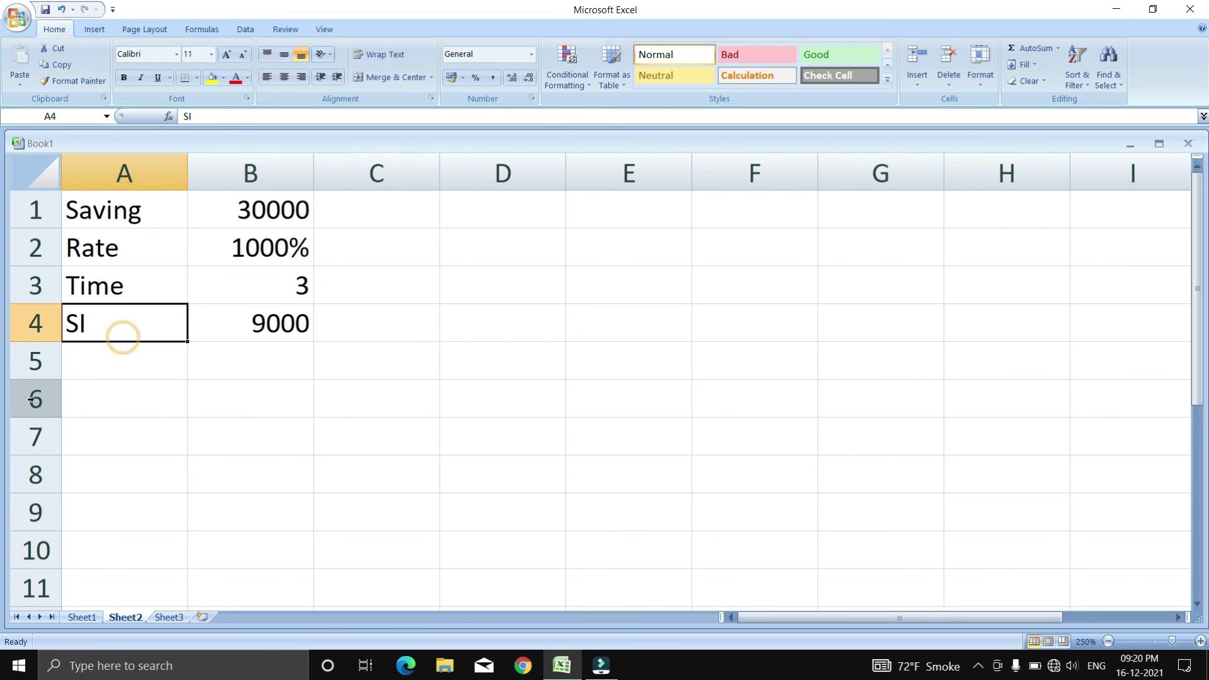
# On Sheet1, set the loan amount in B1 to 1000 and check the recalculated monthly payment in B4
pyautogui.click(79, 619)
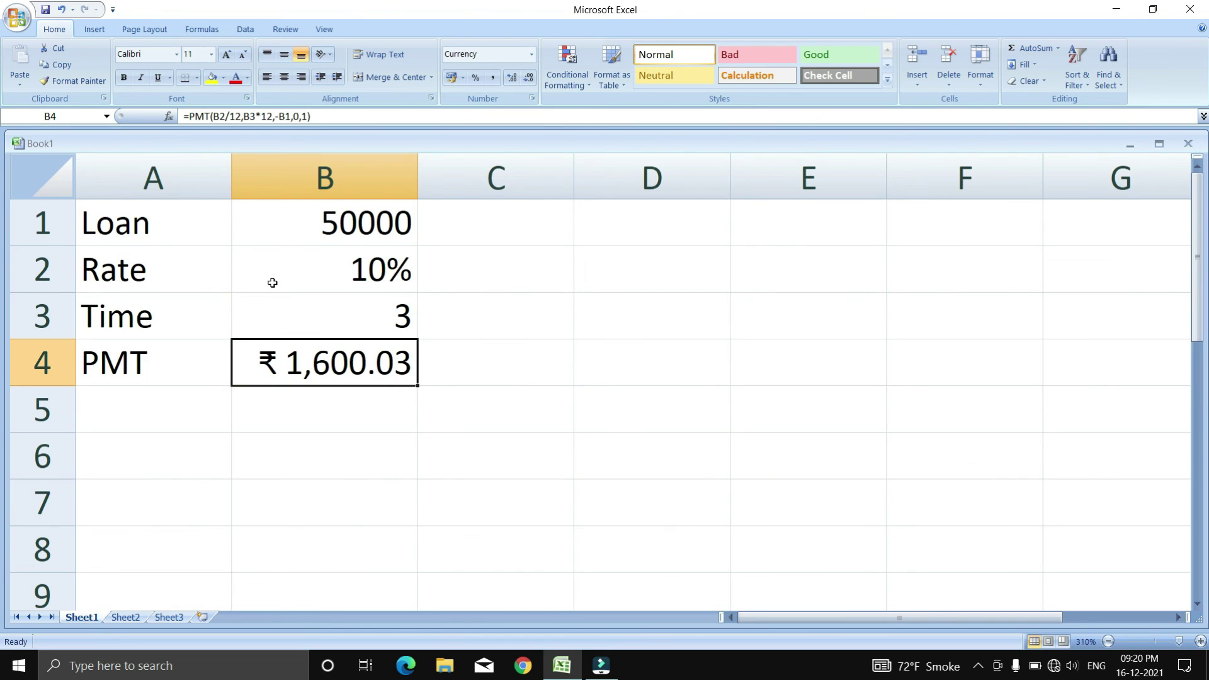
pyautogui.click(320, 229)
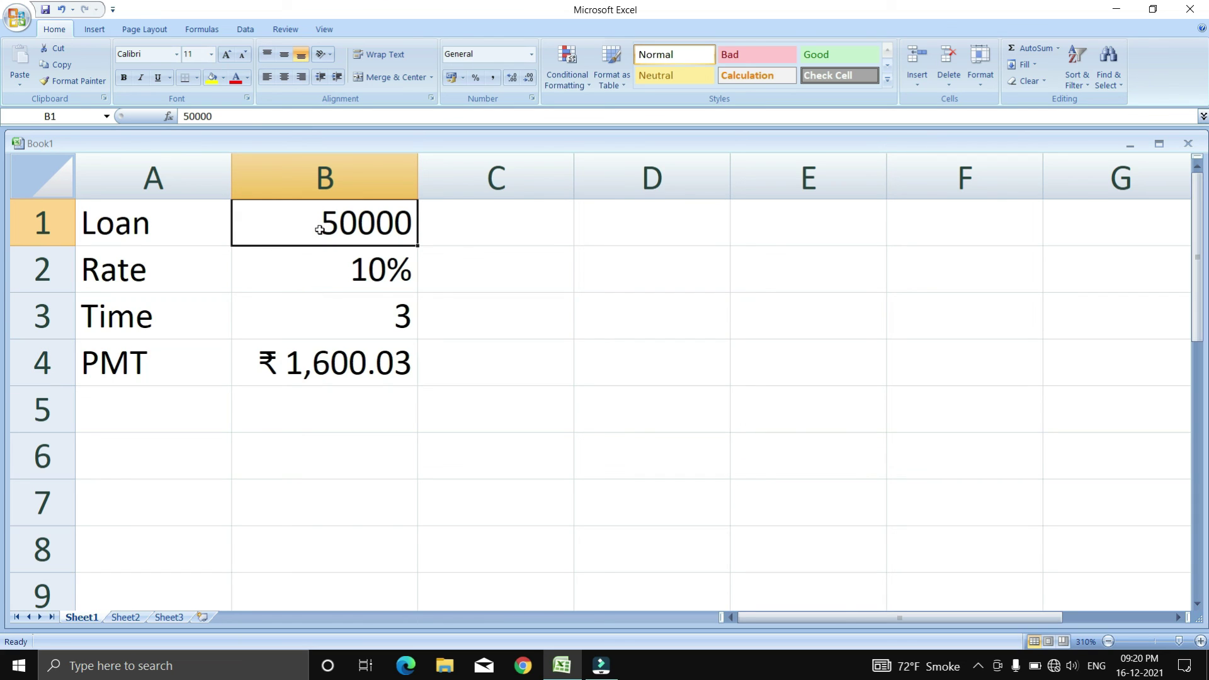
pyautogui.write('1000')
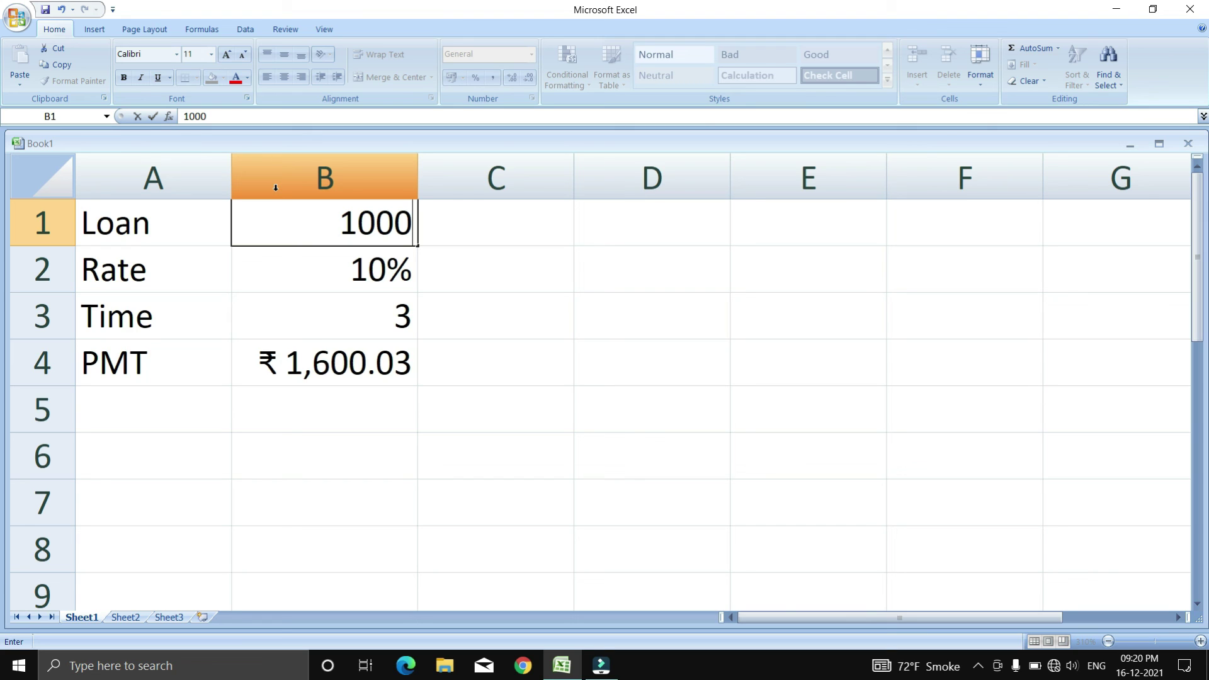
pyautogui.press('Return')
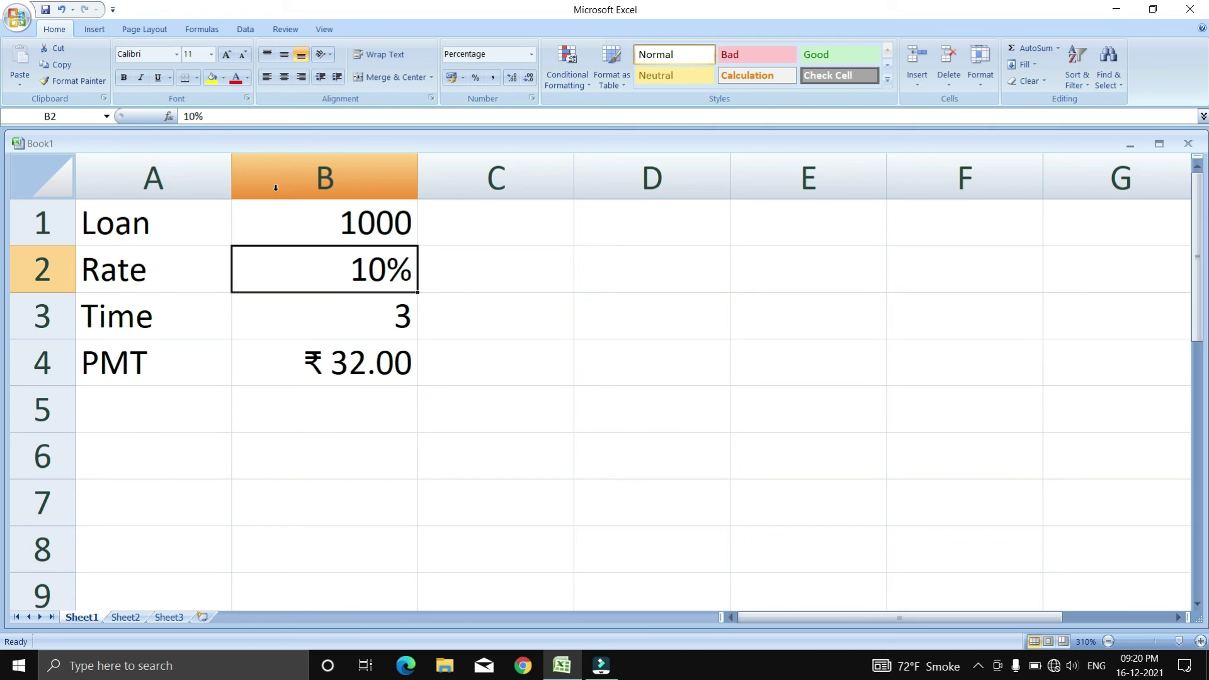
pyautogui.click(345, 356)
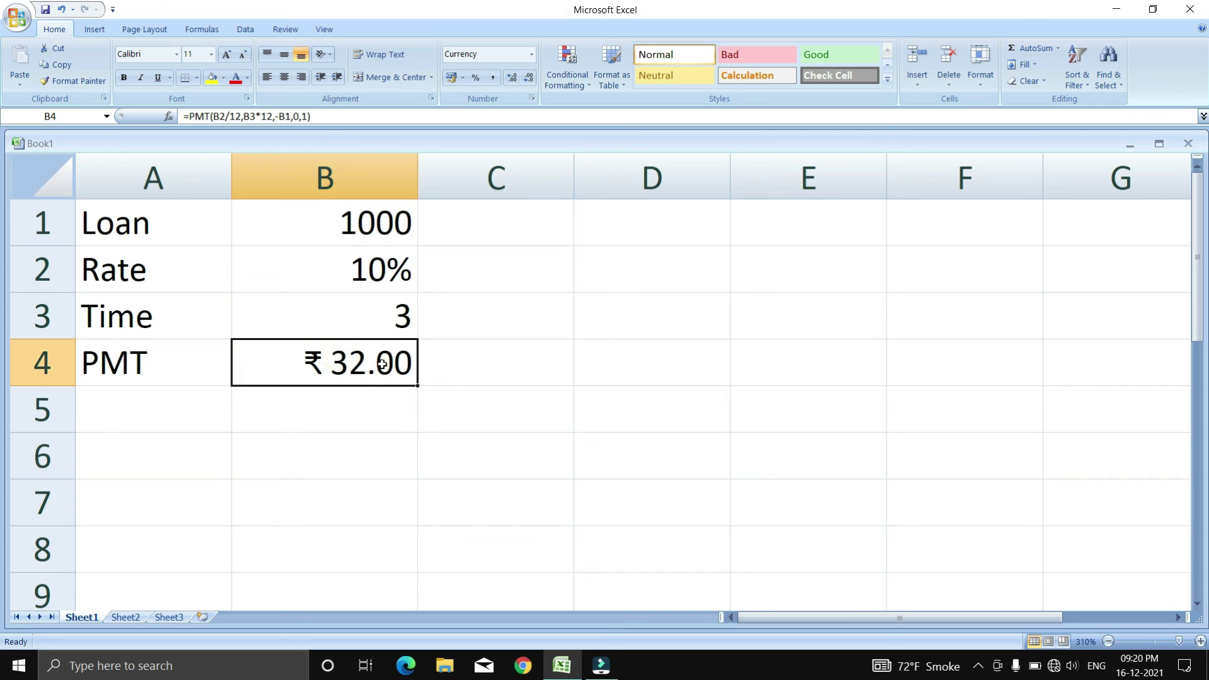